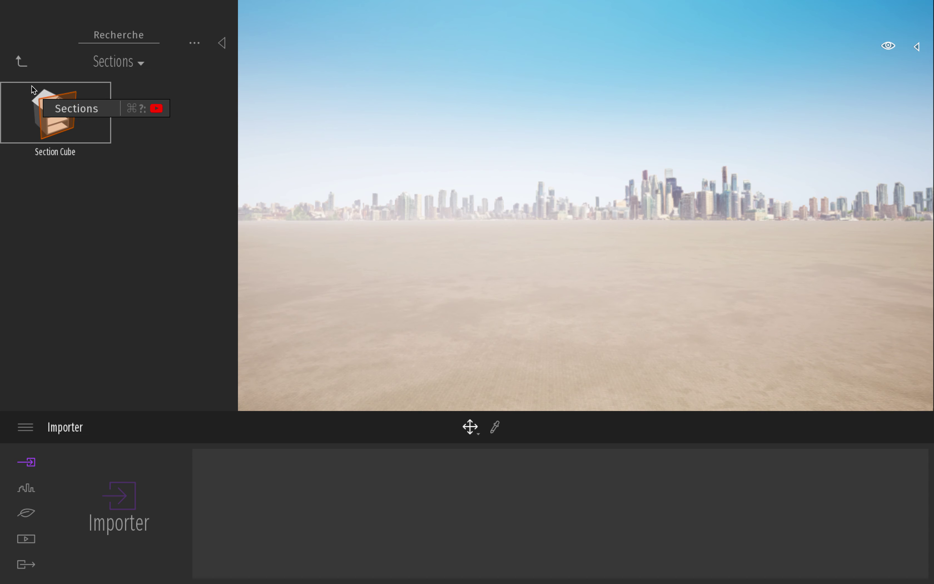
Step: Browse the library's Volumes, Eau and Bibliothèque utilisateur folders and return to the library's top level
click(22, 64)
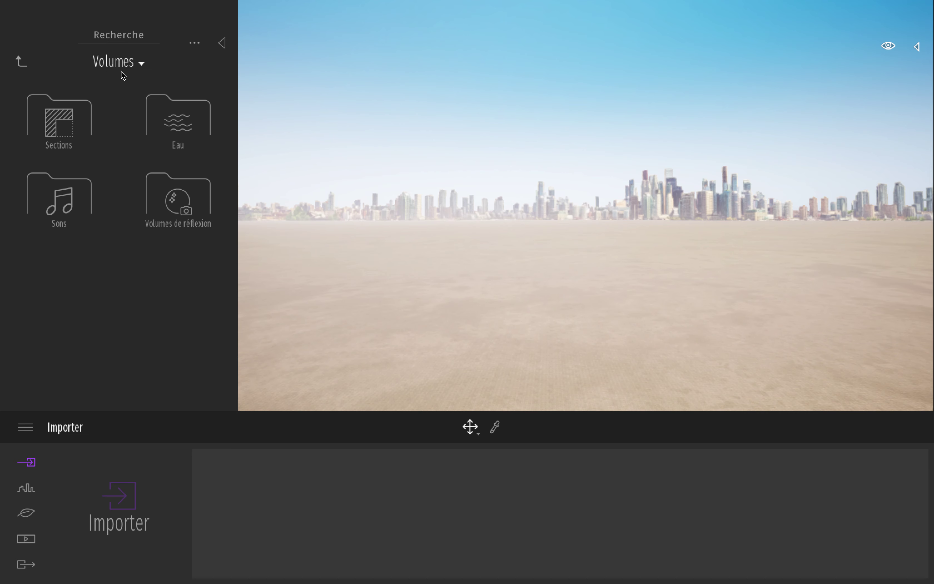
click(200, 137)
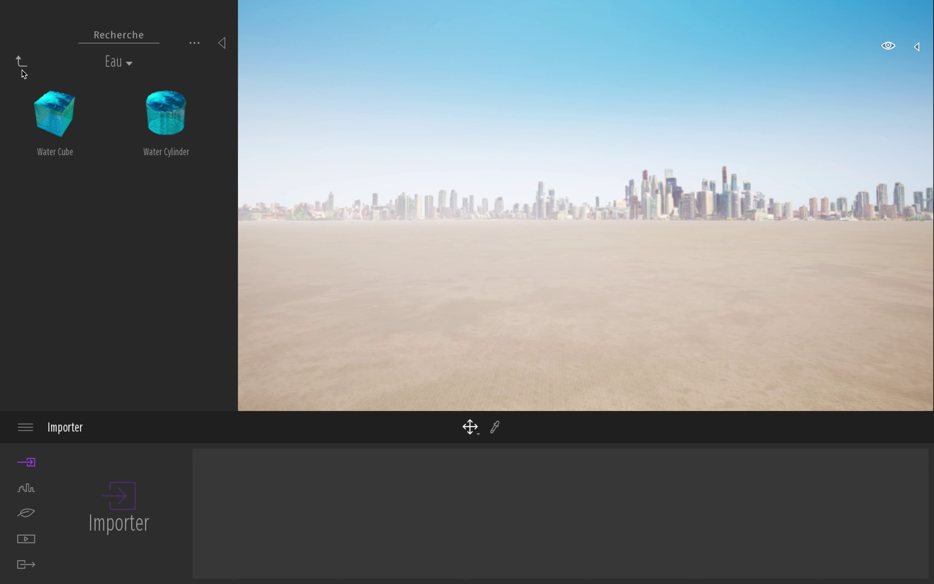
click(22, 67)
click(22, 66)
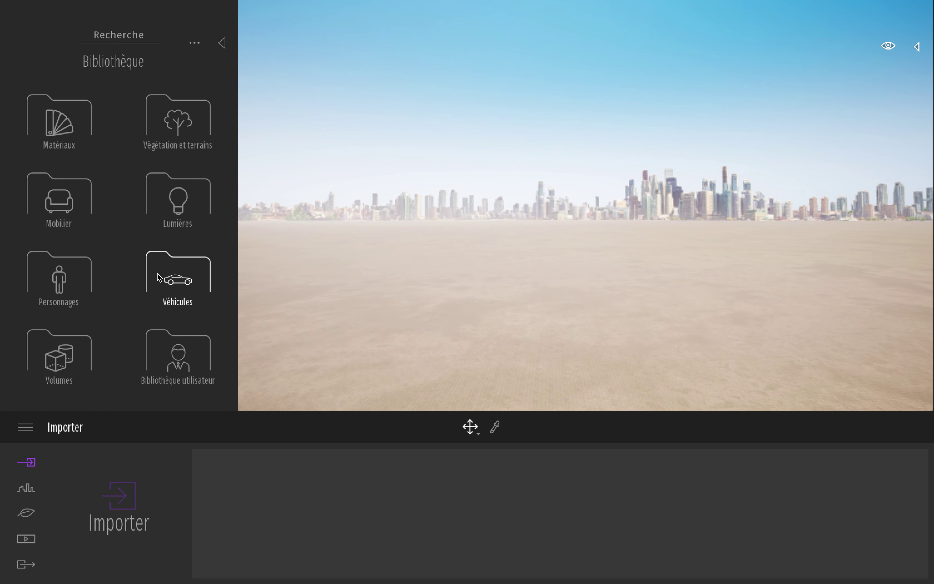
click(183, 352)
scroll(109, 181, down, 2)
scroll(109, 252, up, 2)
click(22, 61)
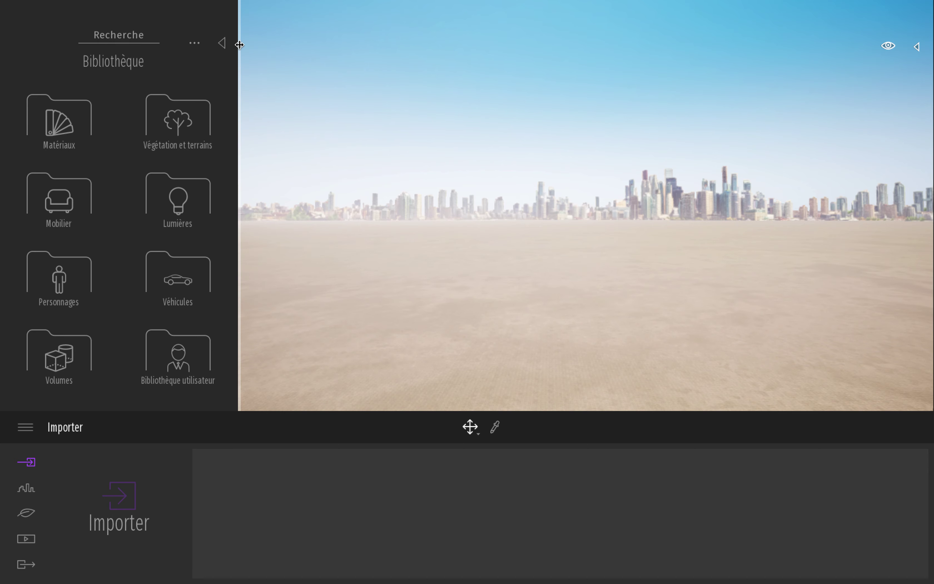
Step: Place a Box 1m and a Box 10m from the Primitives library side by side on the ground
click(222, 43)
right_drag(467, 217, 462, 166)
click(12, 48)
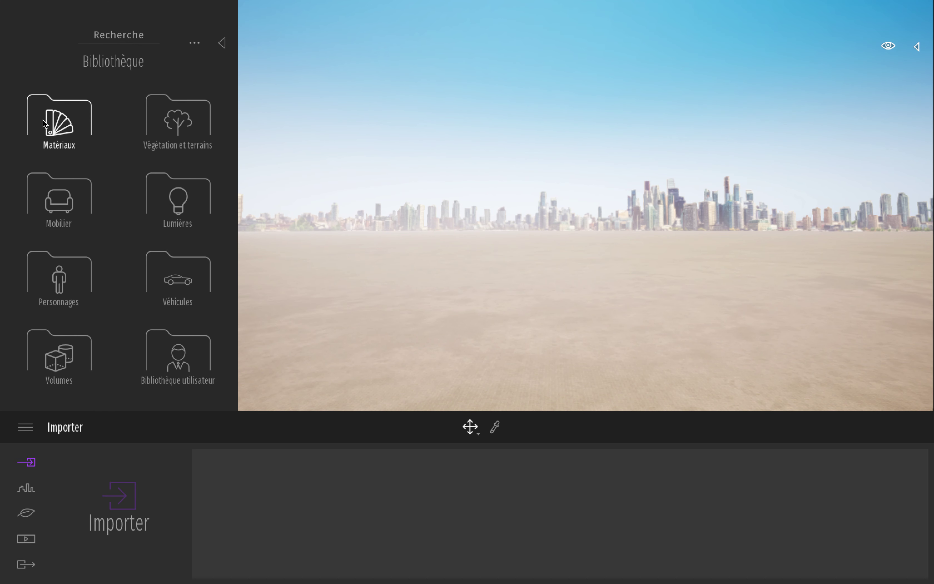
click(75, 207)
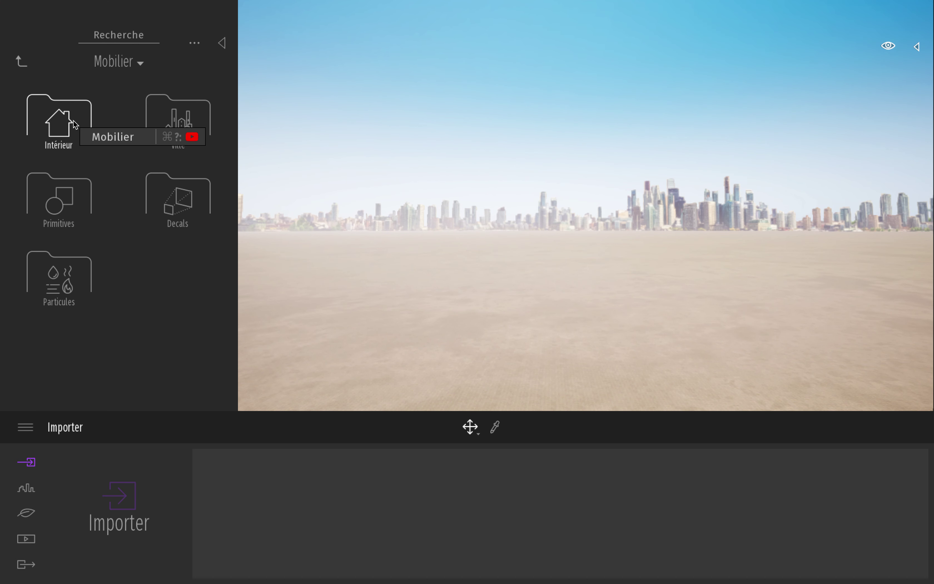
click(99, 209)
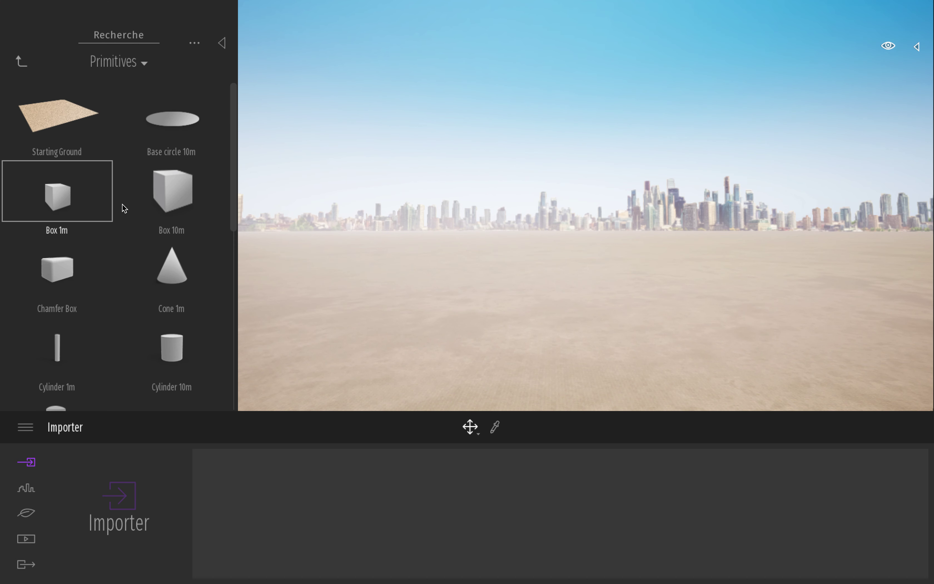
drag(85, 207, 556, 356)
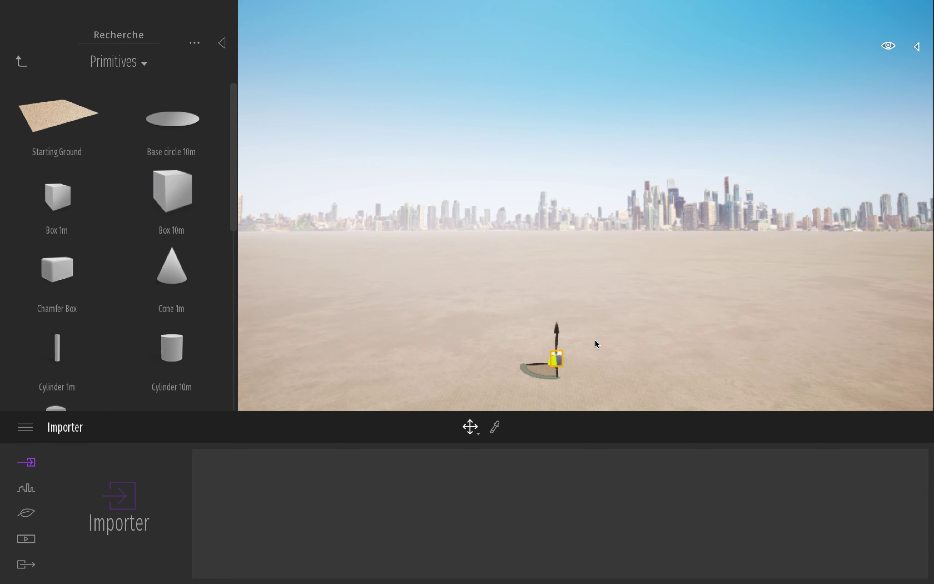
drag(173, 192, 676, 329)
mouse_move(676, 300)
right_down()
mouse_move(684, 332)
mouse_move(776, 329)
mouse_move(814, 314)
mouse_move(845, 324)
mouse_move(616, 306)
right_up()
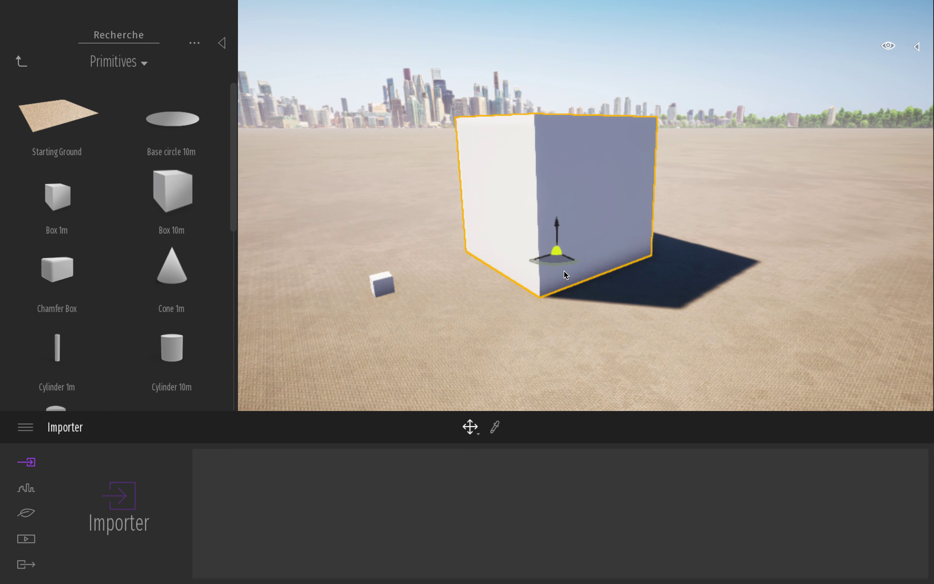
Step: Hide the library and explore the scene around the two boxes by moving sideways, forward and backward
click(221, 42)
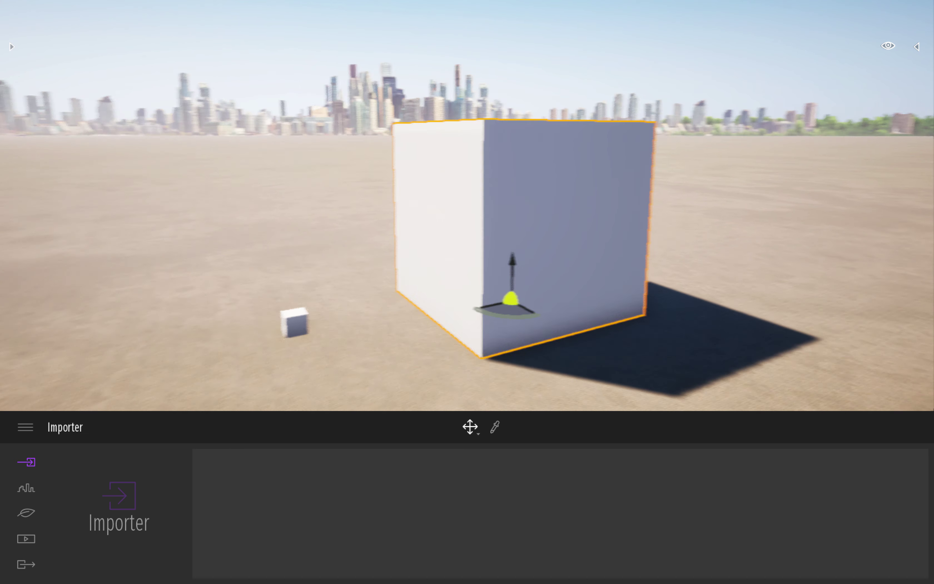
right_drag(226, 307, 251, 301)
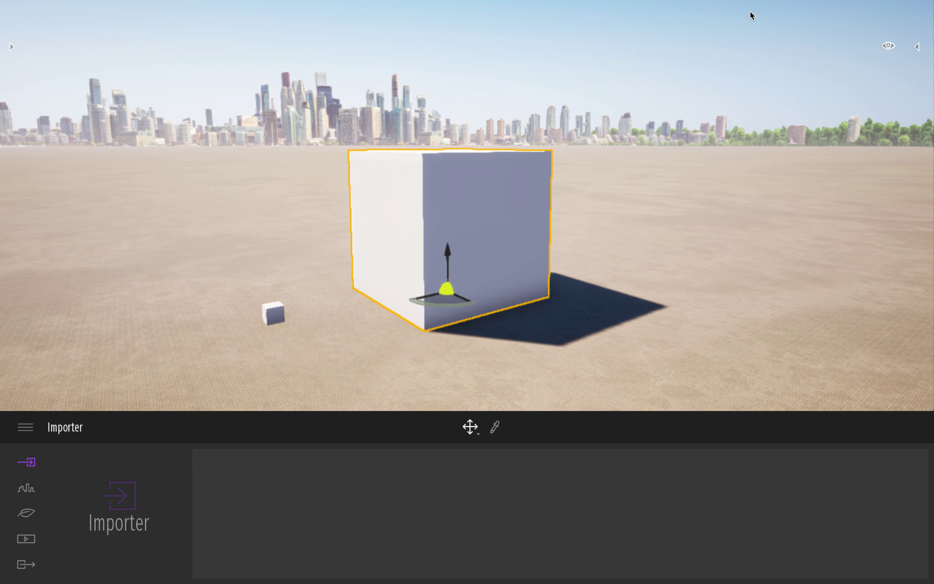
middle_drag(362, 303, 396, 302)
key(d)
key(d)
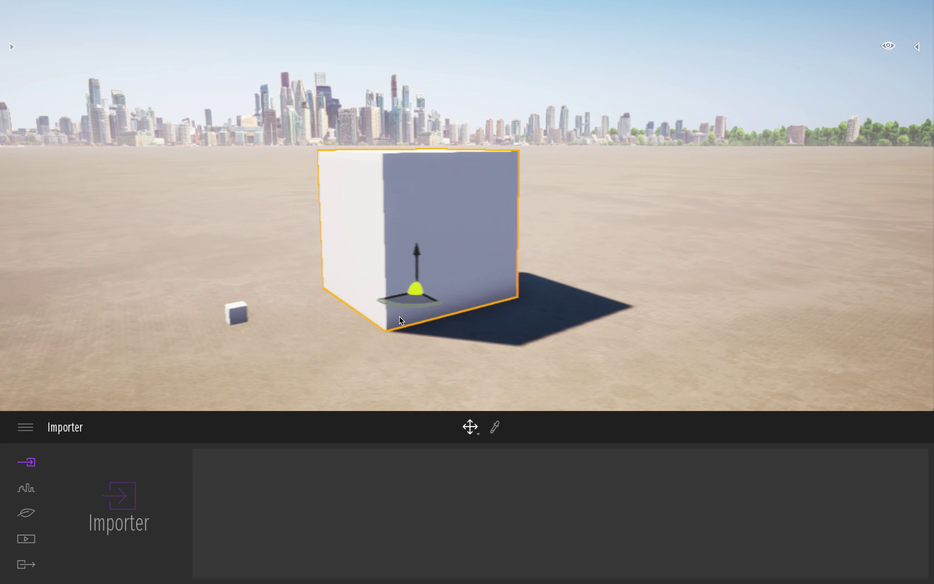
key(Left)
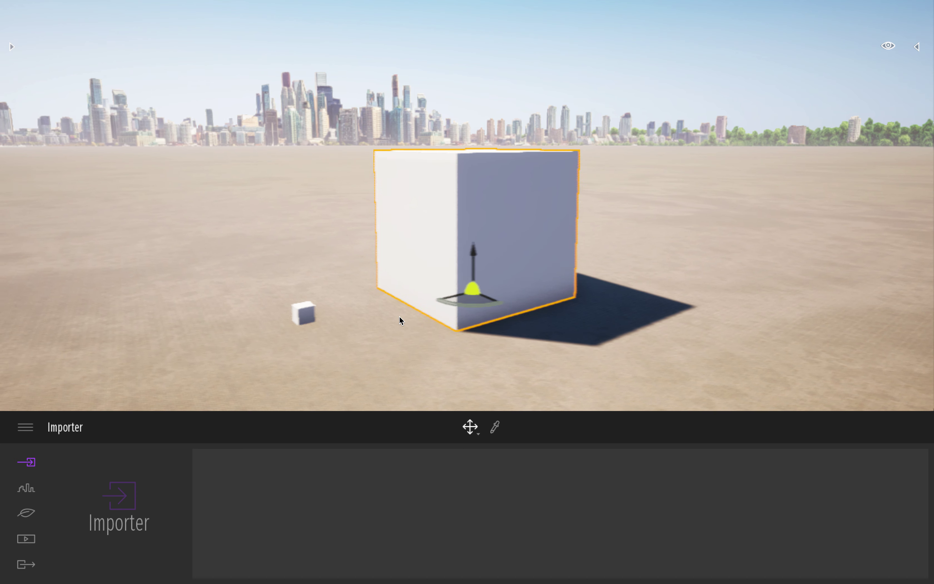
key(Left)
key(Right)
key(Left)
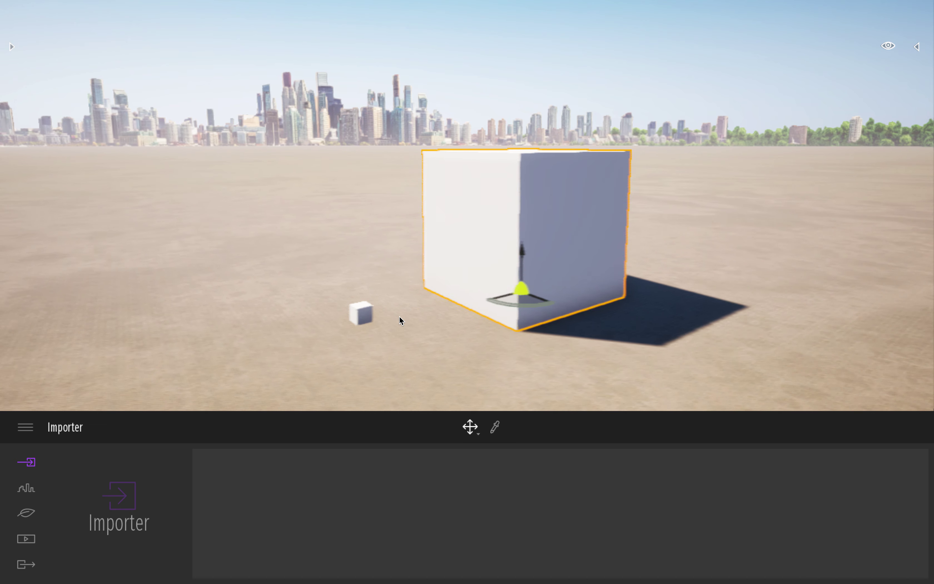
key(Right)
key(Right)
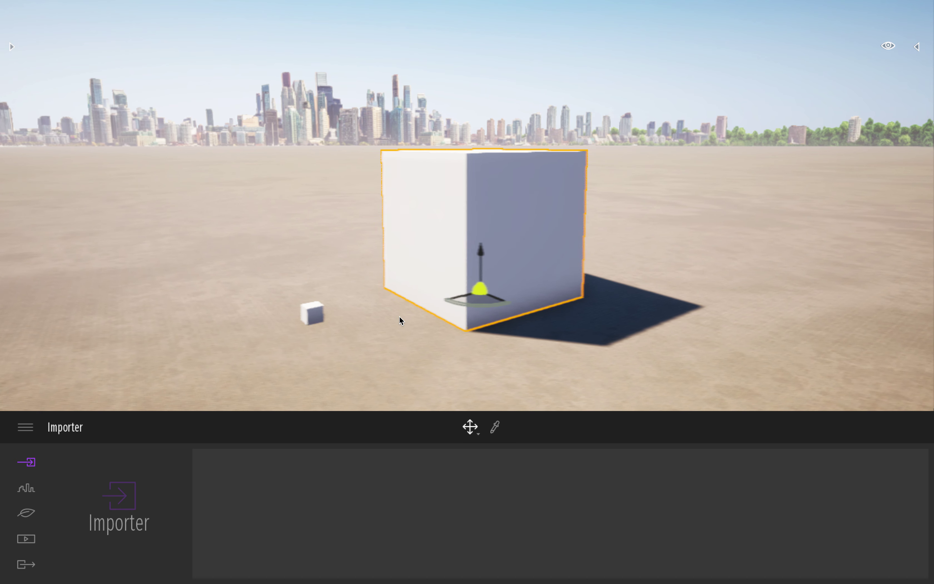
key(Left)
key(Left)
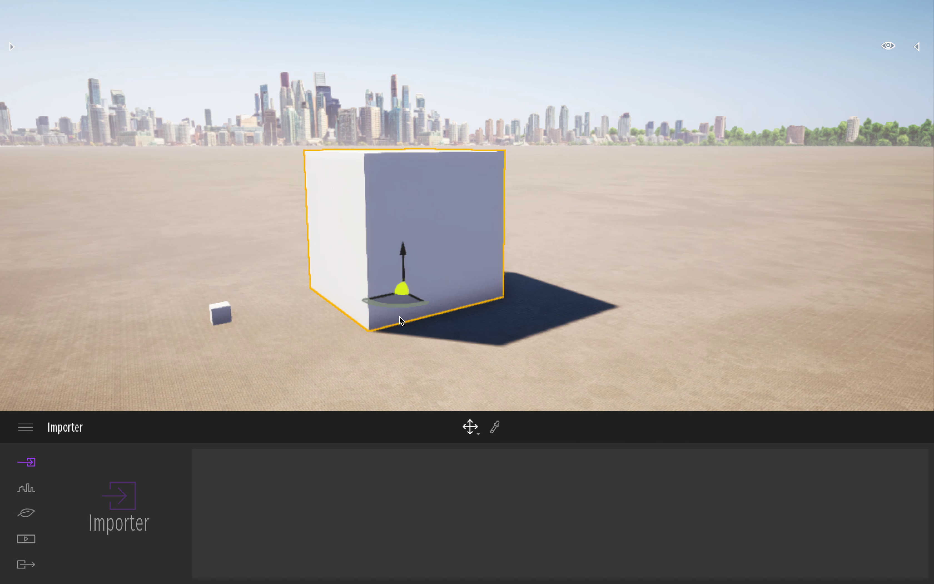
key(Up)
key(Down)
key(Down)
key(Left)
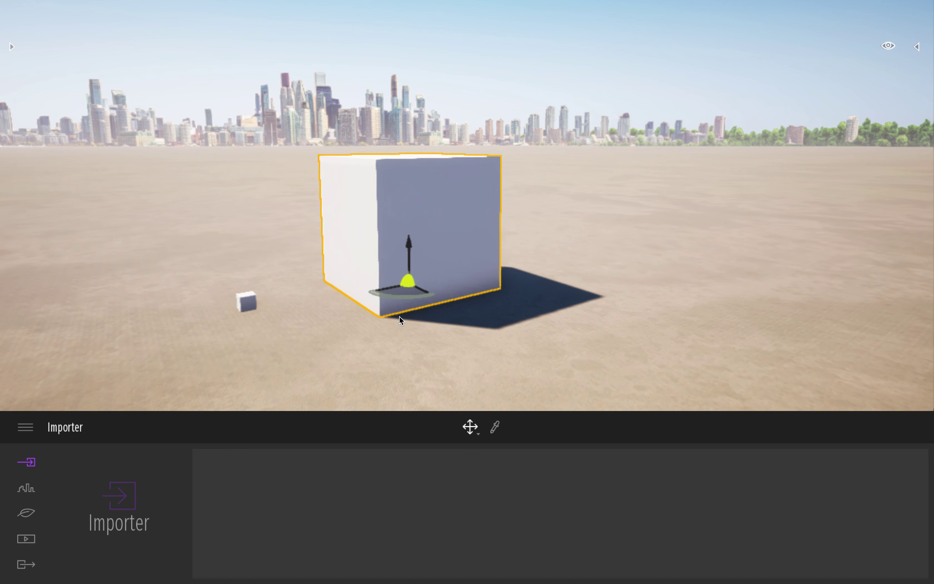
key(Up)
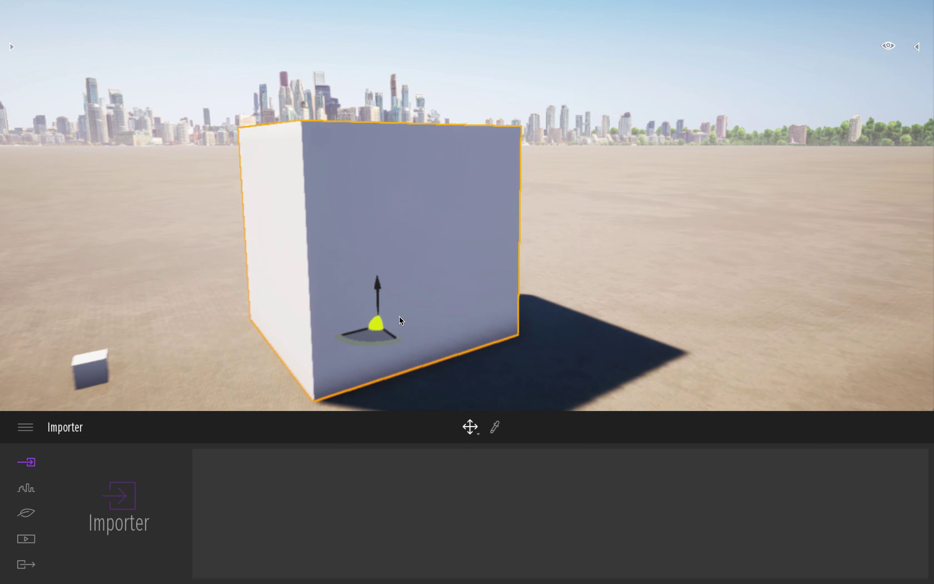
key(Down)
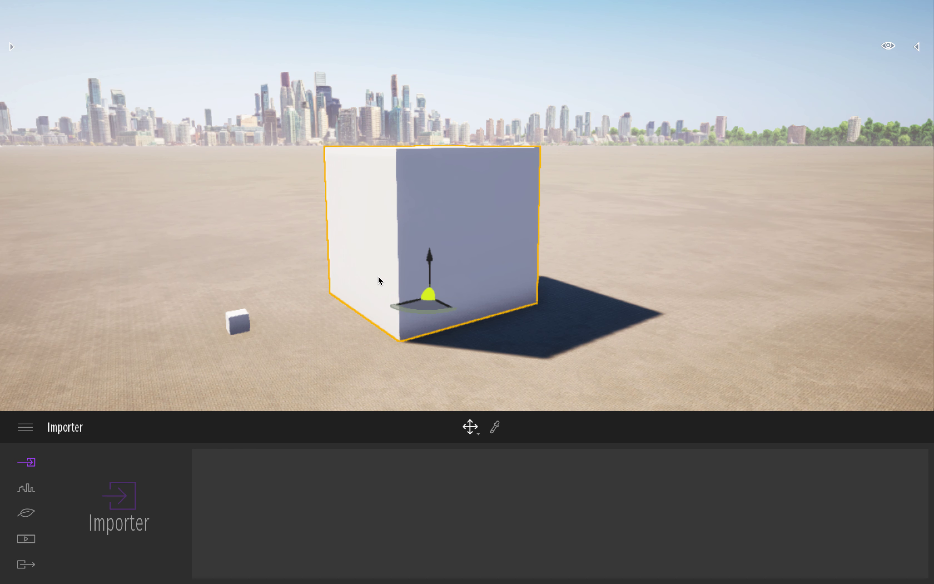
Step: Look around the scene in all directions and pan the view across the two boxes
right_drag(467, 205, 413, 62)
right_drag(541, 82, 458, 203)
key(s)
right_drag(490, 104, 349, 89)
right_drag(328, 256, 379, 276)
key(s)
middle_drag(460, 244, 444, 286)
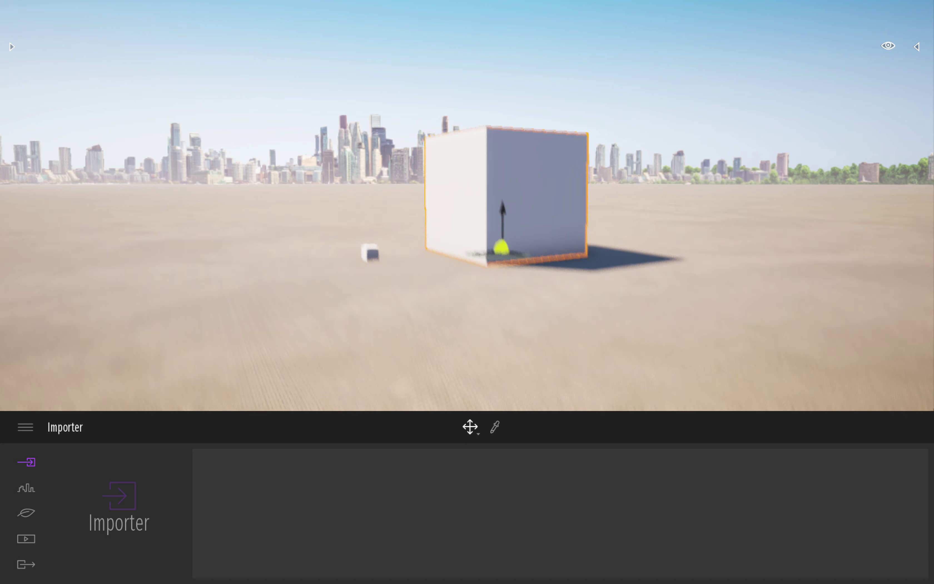
middle_drag(426, 187, 513, 159)
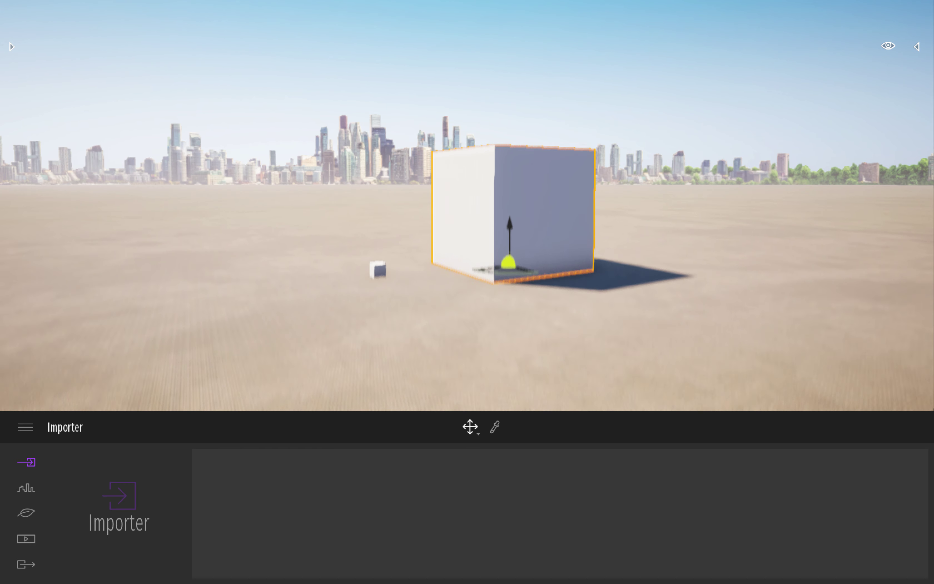
middle_drag(513, 214, 427, 249)
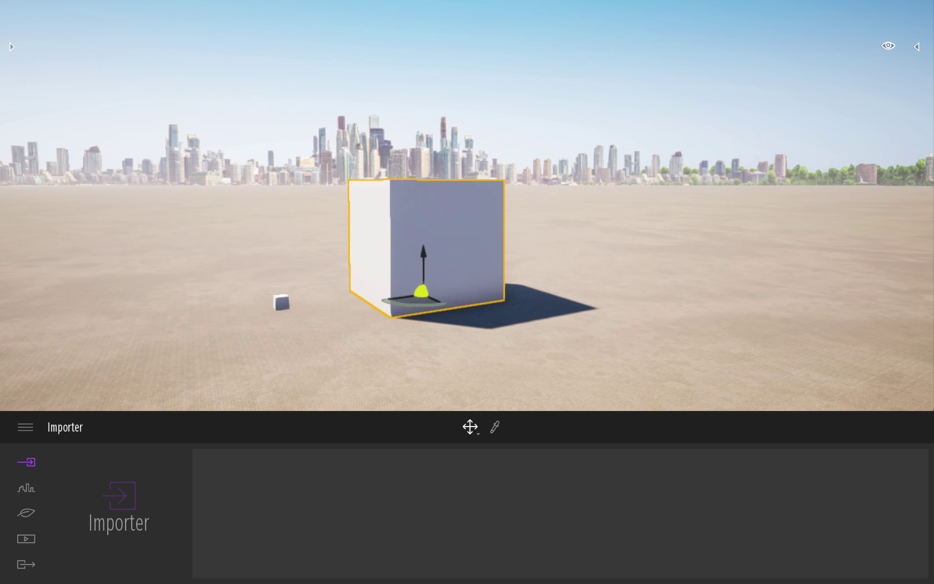
right_drag(424, 92, 456, 112)
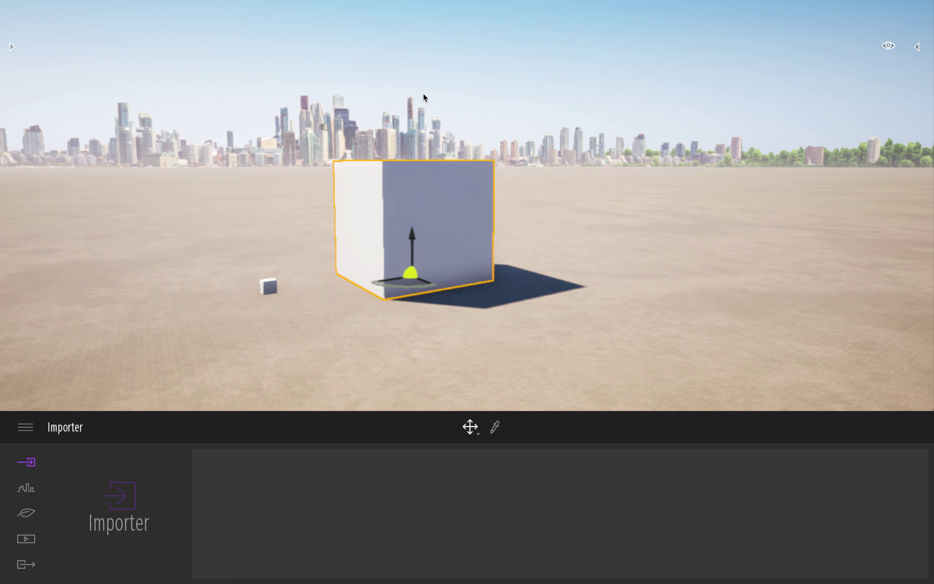
Step: Try selecting the large box and the small box in turn, and clear the selection
key(a)
key(a)
click(423, 114)
click(475, 201)
click(469, 87)
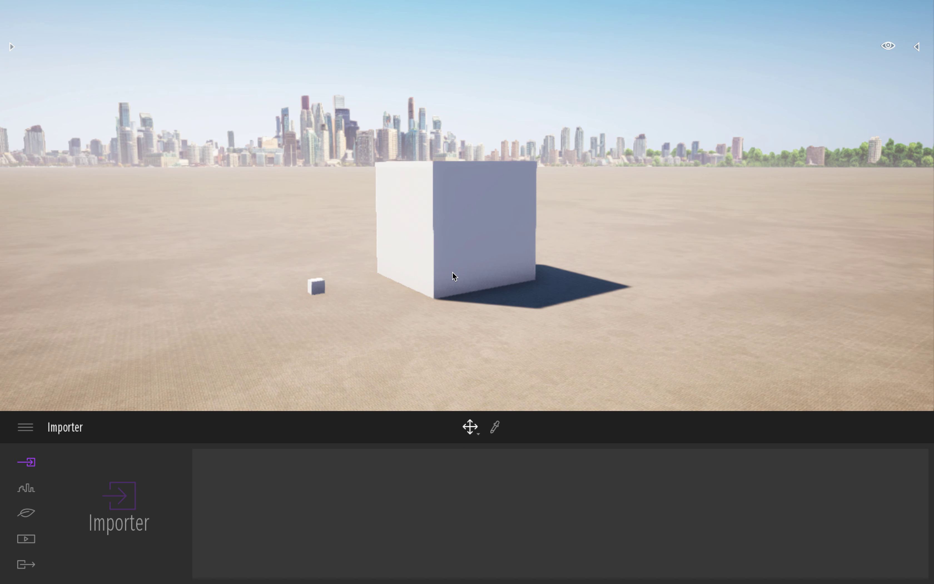
click(321, 286)
click(467, 116)
key(w)
right_drag(467, 115, 435, 106)
key(a)
key(s)
mouse_move(266, 3)
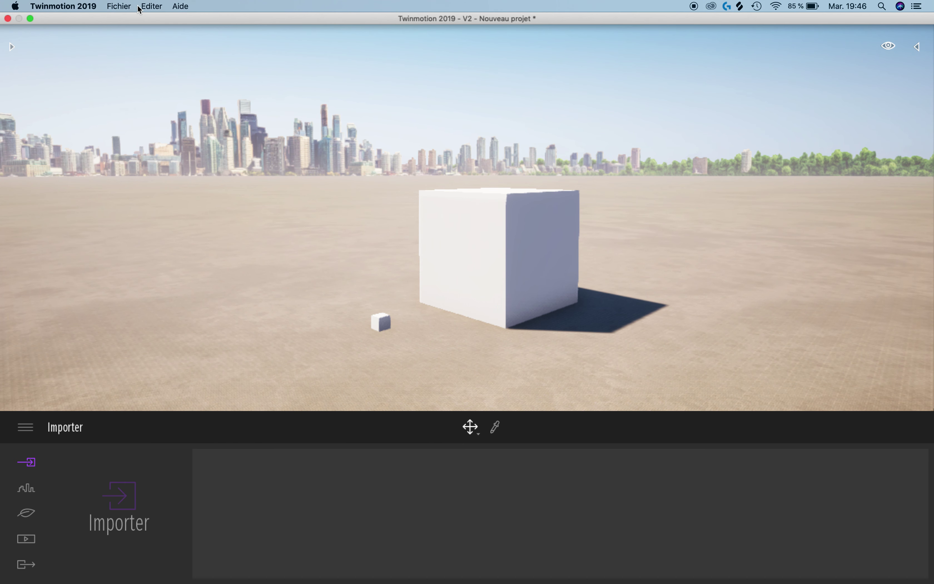
click(159, 7)
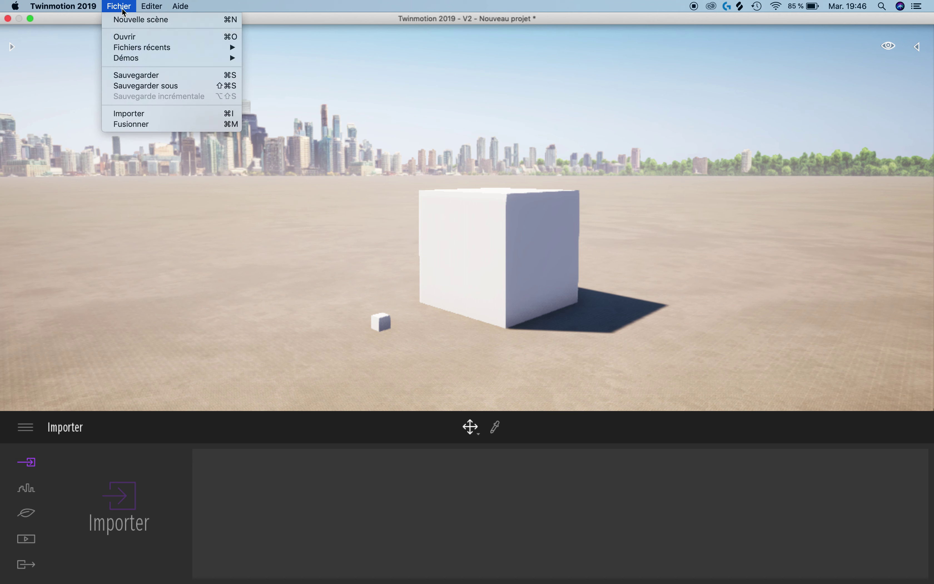
mouse_move(91, 9)
click(226, 24)
click(12, 47)
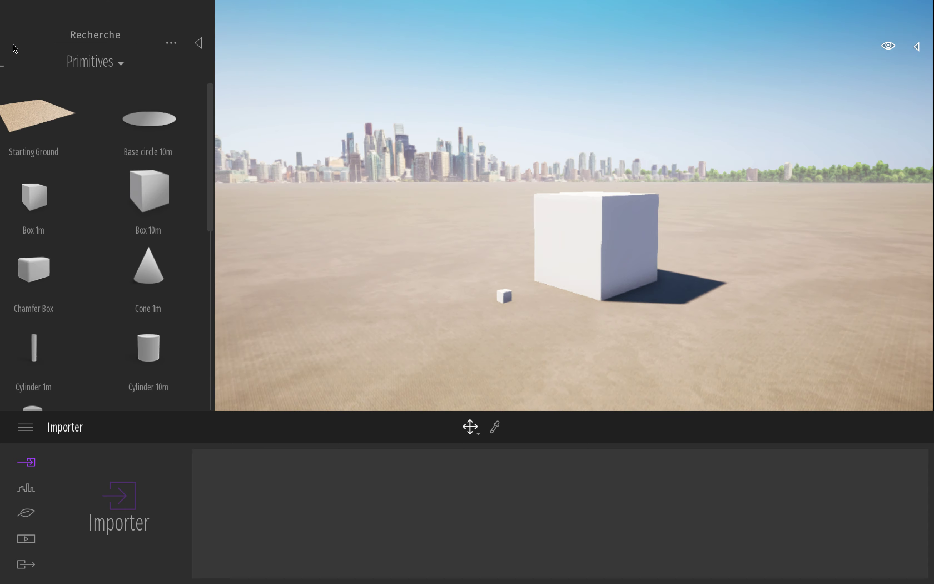
click(223, 43)
Step: Open the Navigation help window and set the navigation mode to Archicad
mouse_move(88, 1)
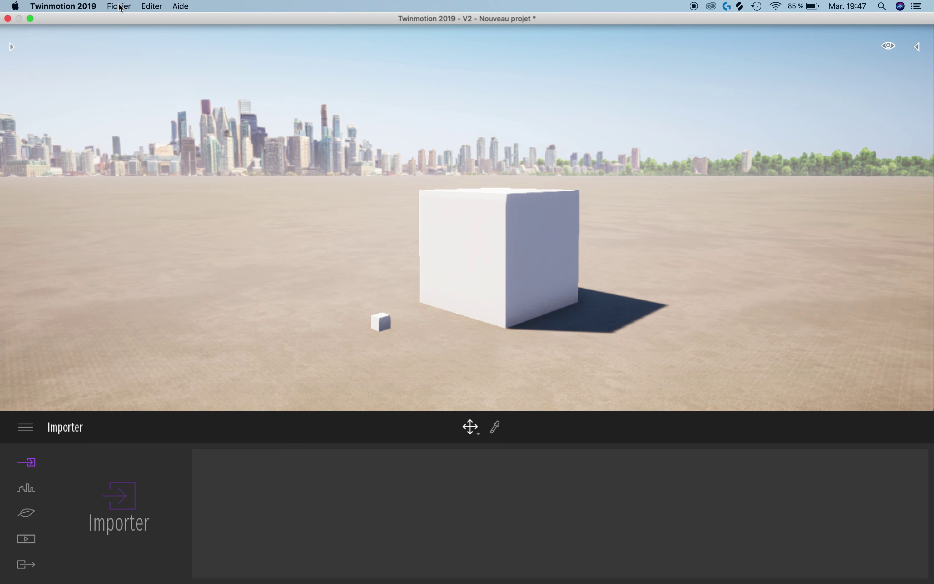
click(56, 8)
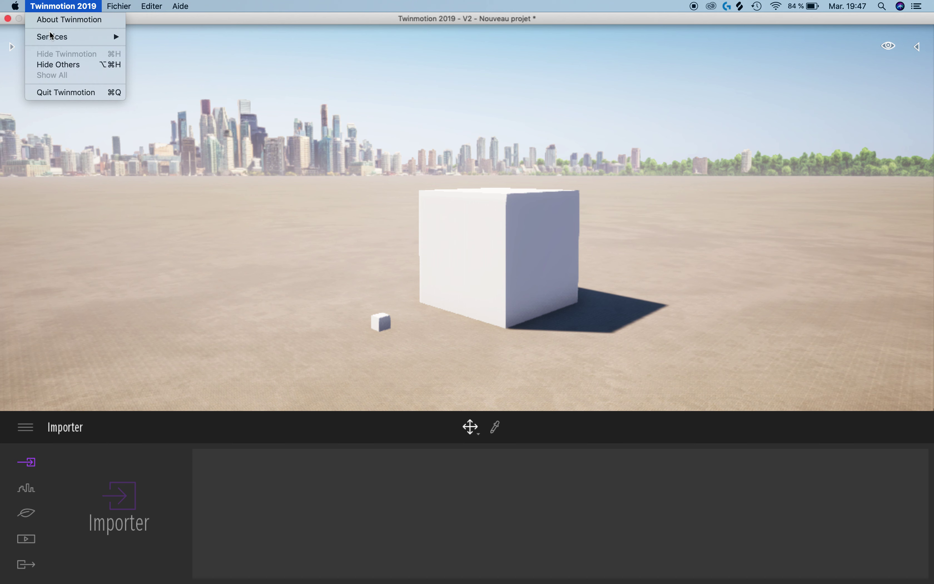
mouse_move(119, 6)
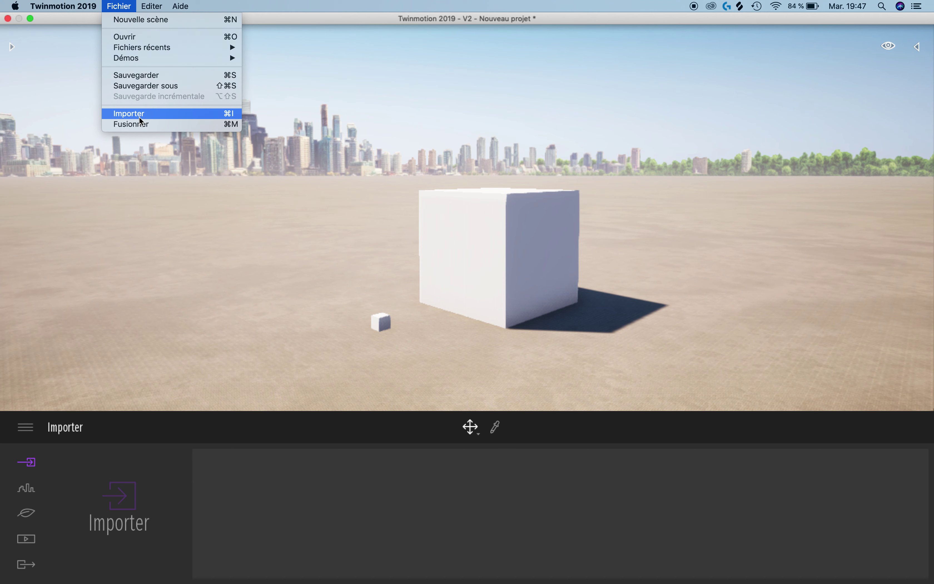
mouse_move(152, 6)
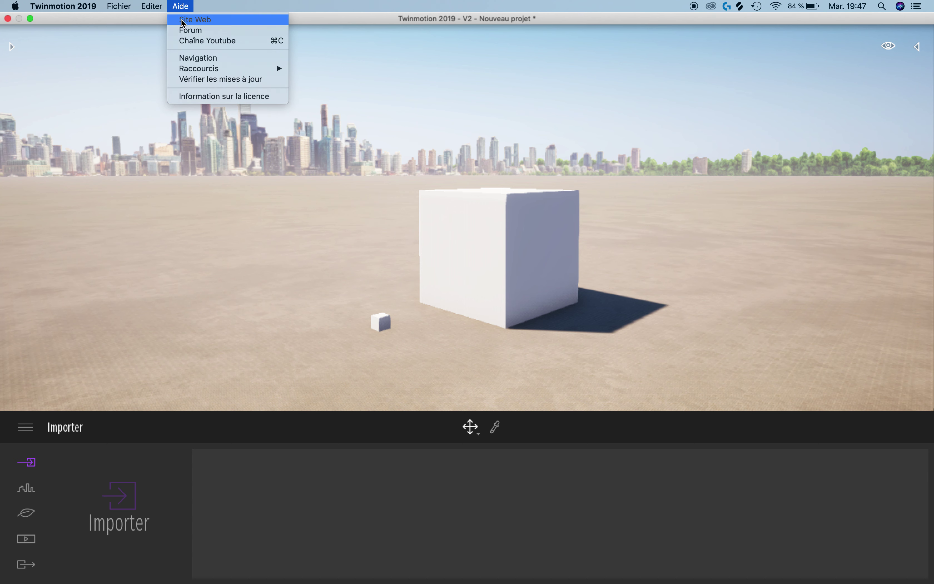
click(189, 58)
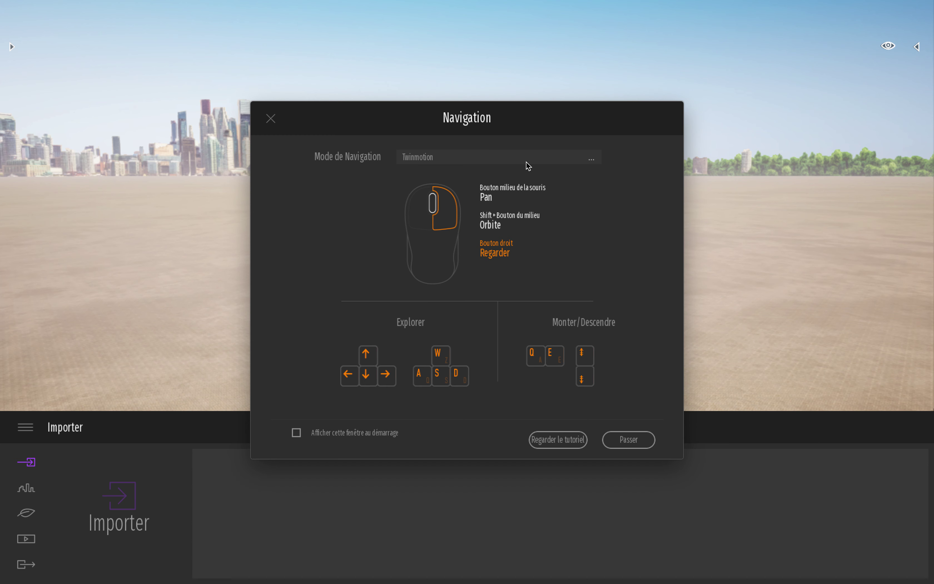
click(591, 161)
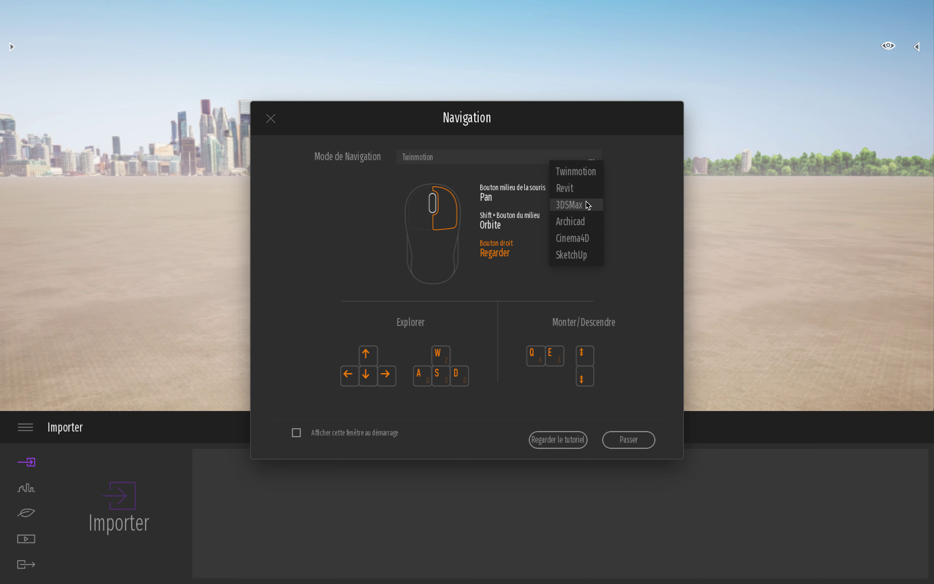
click(586, 220)
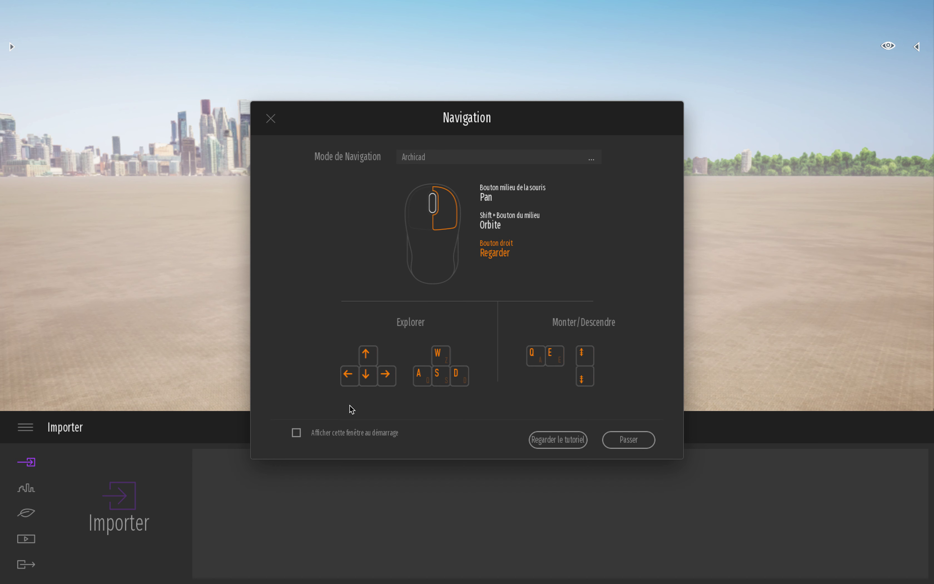
Step: Set the navigation mode to Twinmotion and close the Navigation window
click(590, 161)
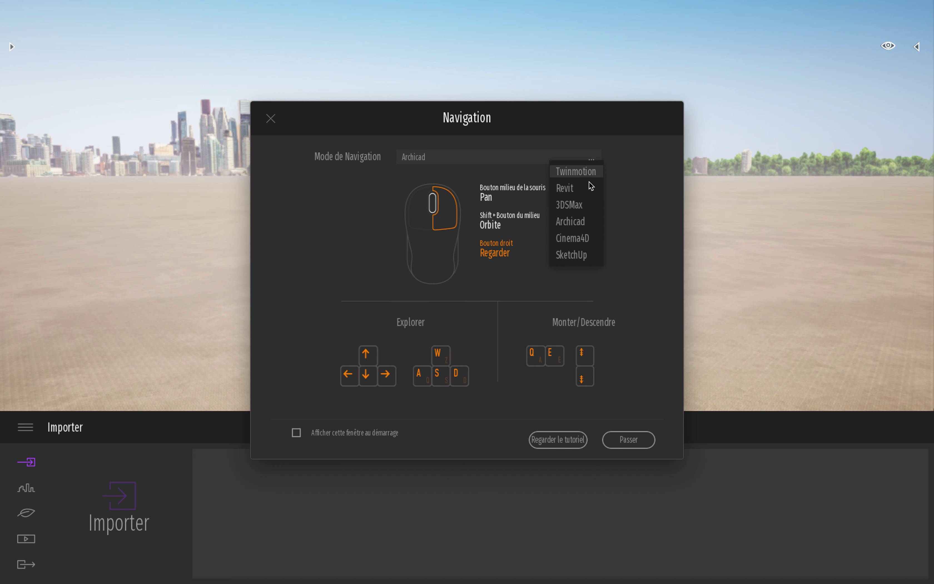
click(585, 174)
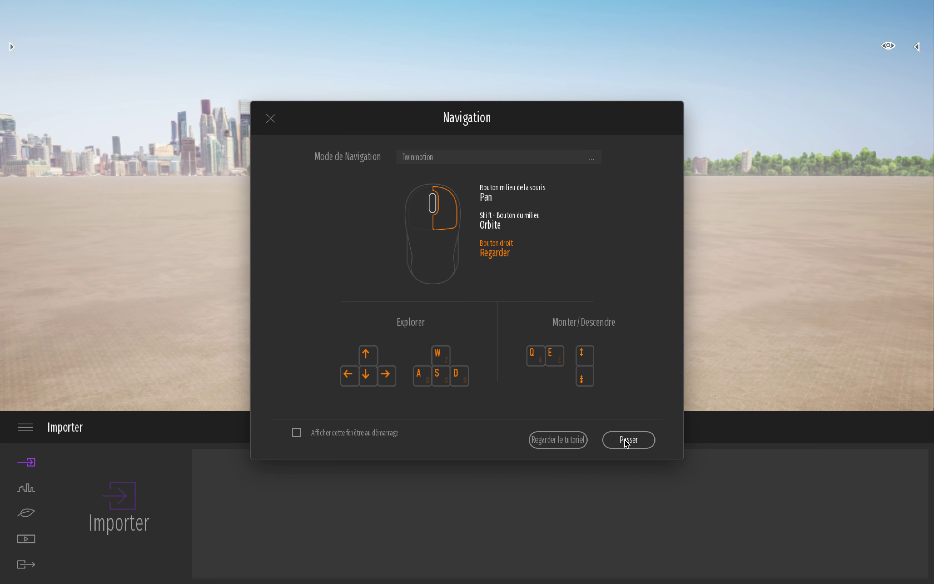
click(271, 119)
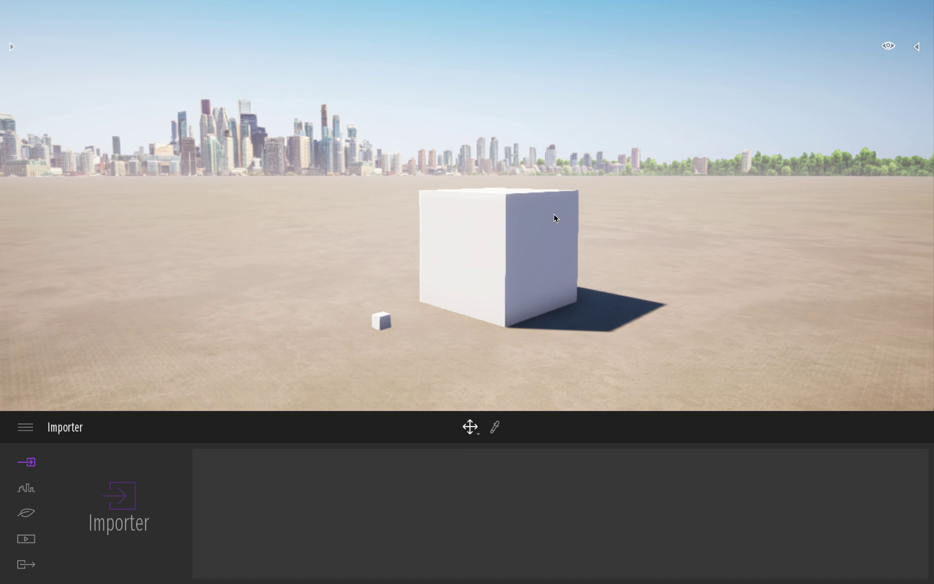
Step: Start a geometry import, look through the Documents folder for a model file, and cancel the file selection
right_drag(555, 217, 546, 244)
key(Up)
key(Down)
key(Down)
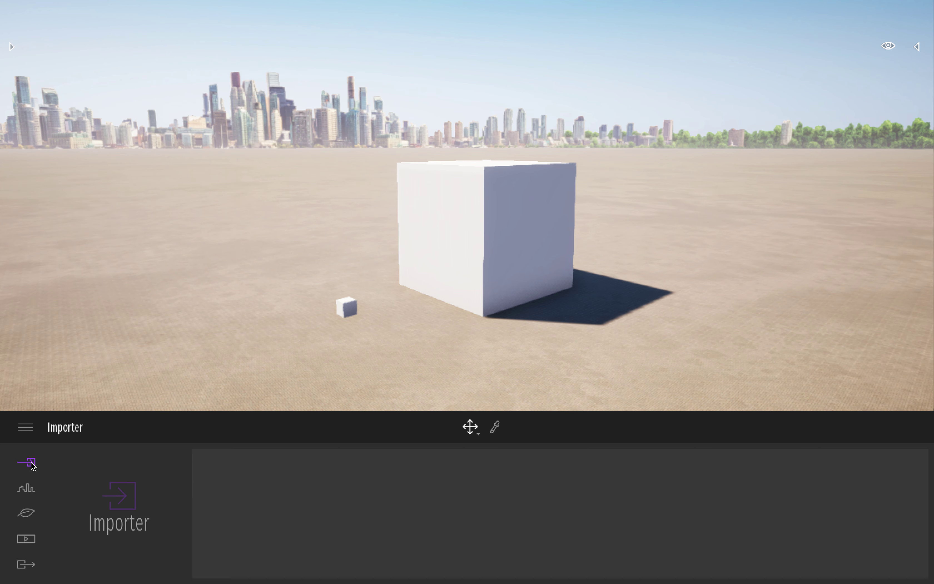
click(117, 498)
click(498, 254)
scroll(442, 211, down, 2)
scroll(444, 211, up, 2)
click(623, 321)
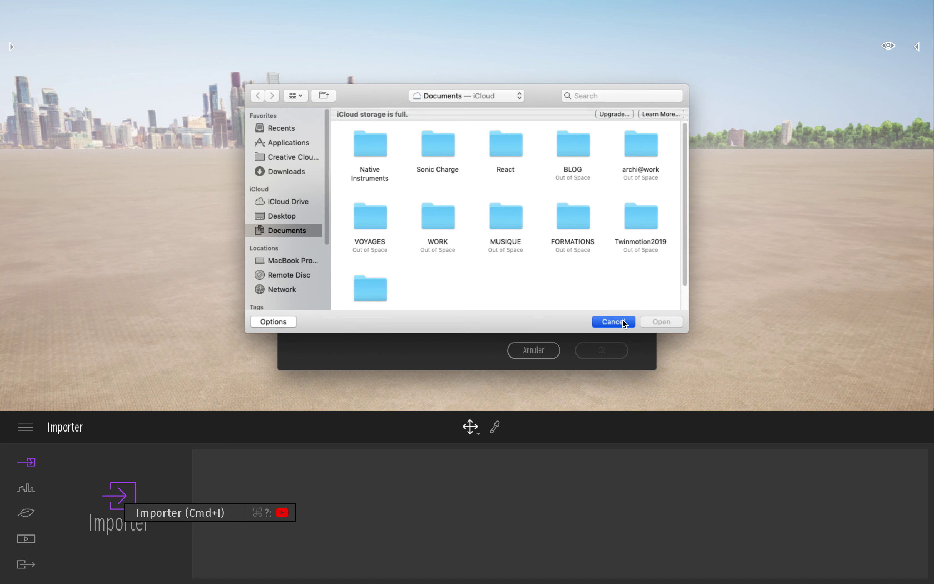
Step: Review the geometry import options and the terrain import settings, and close the import window
click(333, 294)
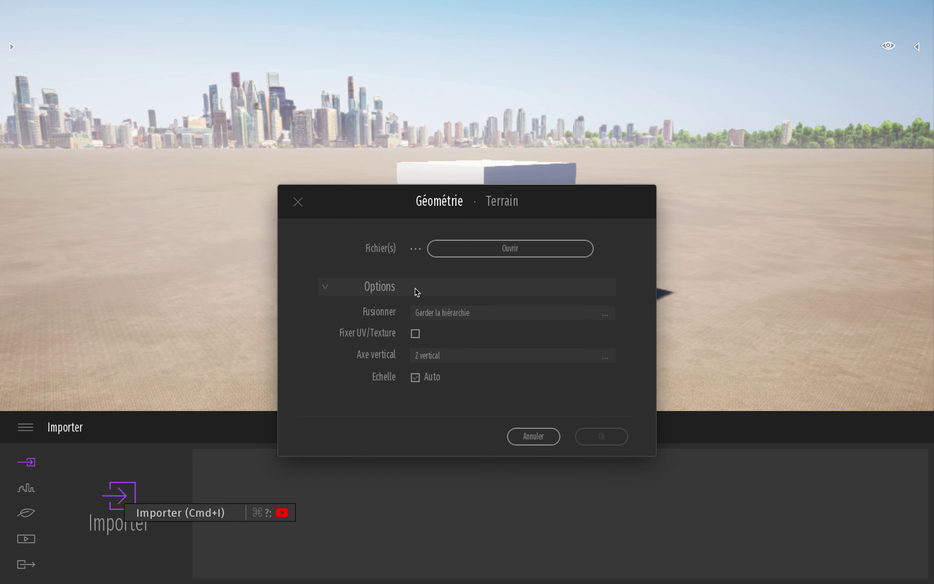
click(496, 208)
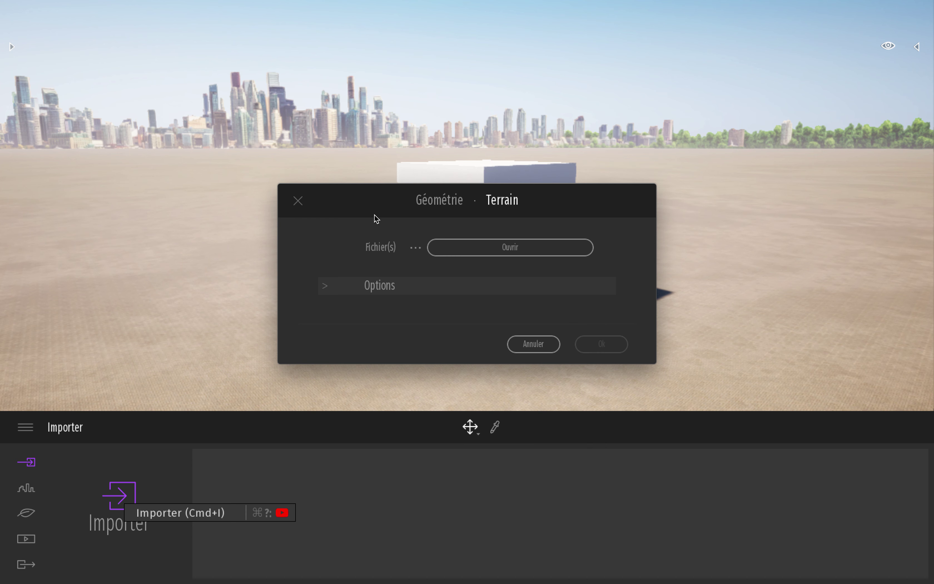
click(298, 201)
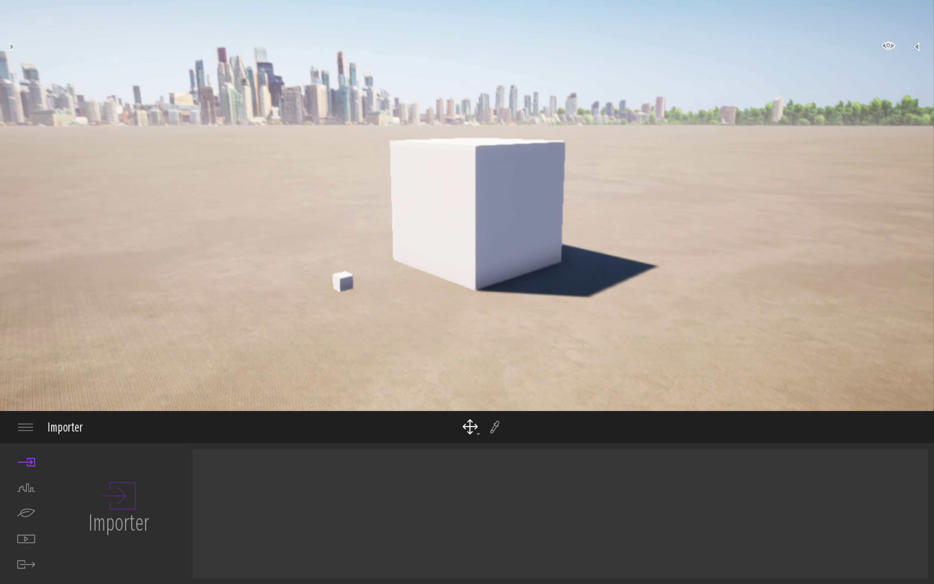
Step: Show the scenegraph and select Box 1m and Box 10m in it in turn
click(917, 47)
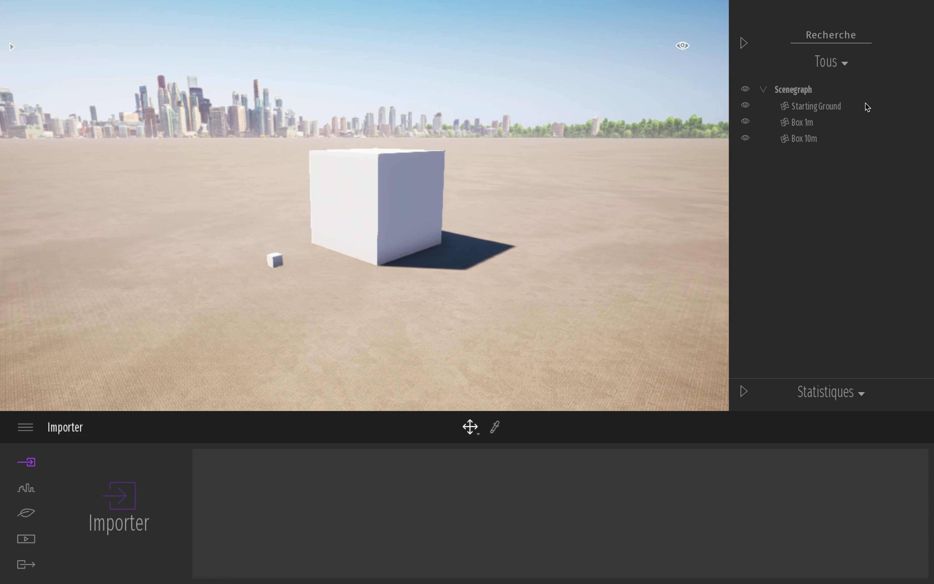
key(Up)
right_drag(576, 152, 463, 155)
key(Up)
right_drag(566, 149, 627, 154)
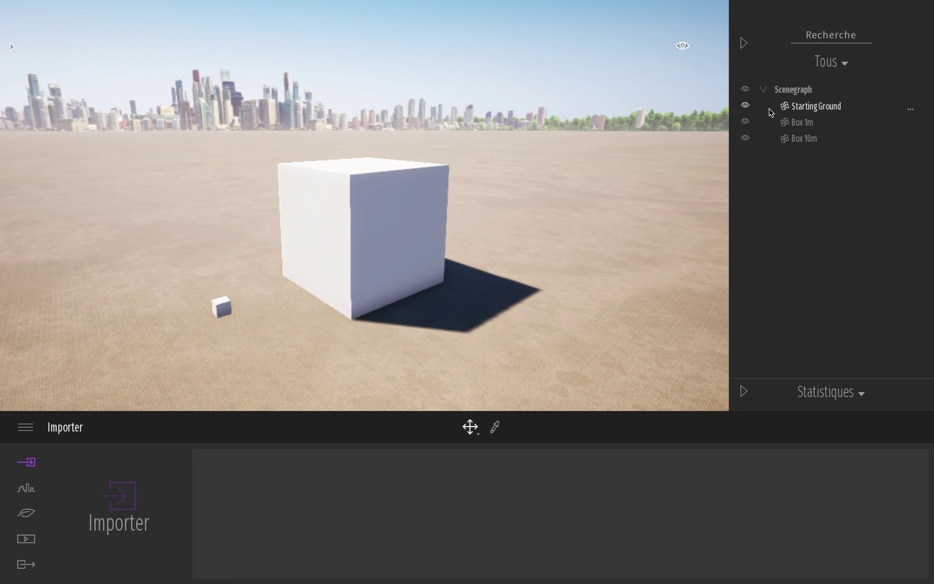
key(Up)
key(Left)
click(811, 124)
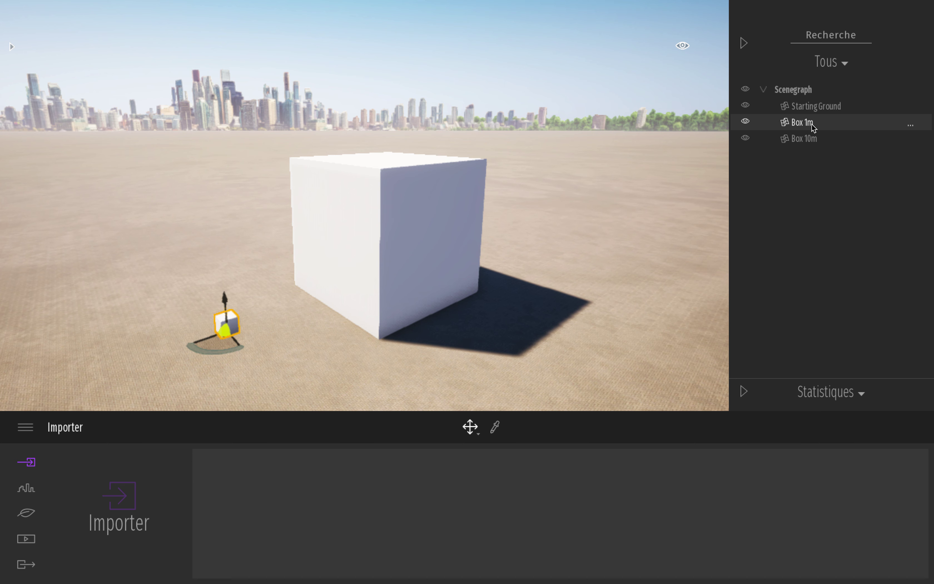
click(807, 139)
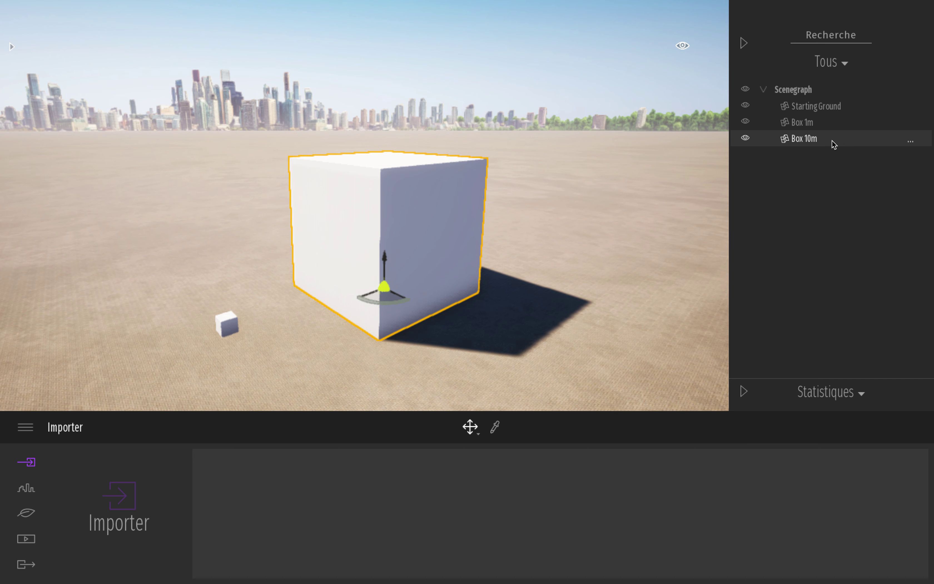
Step: Review the commands available for Box 10m in the scenegraph and dismiss them
scroll(832, 142, down, 2)
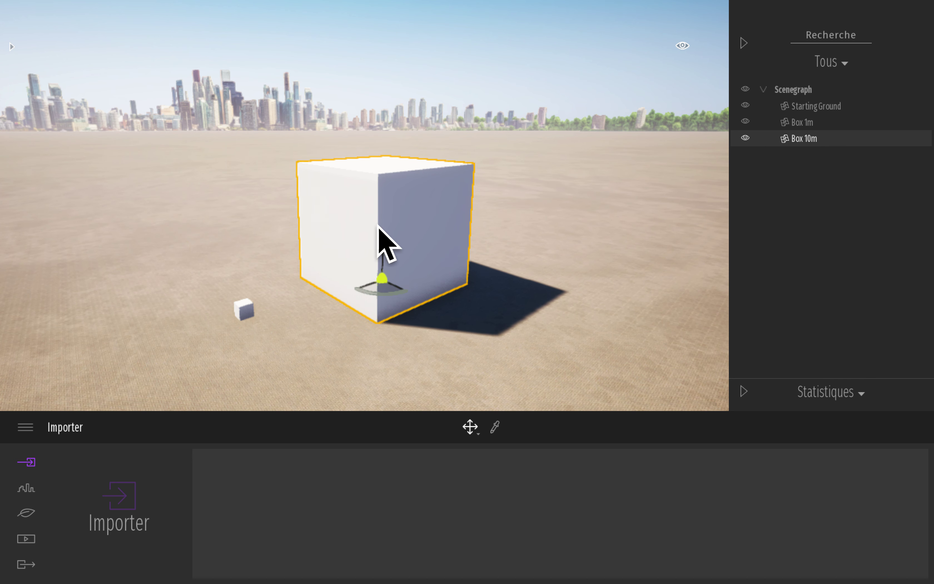
click(910, 143)
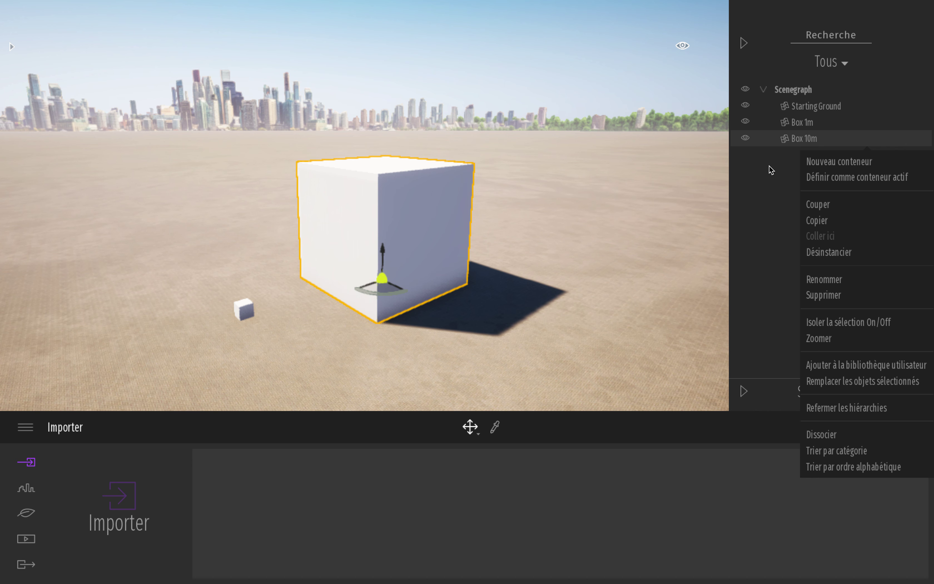
click(773, 176)
Step: Switch the visibility of Box 10m off and on several times, ending with it shown
click(746, 139)
click(746, 139)
click(745, 139)
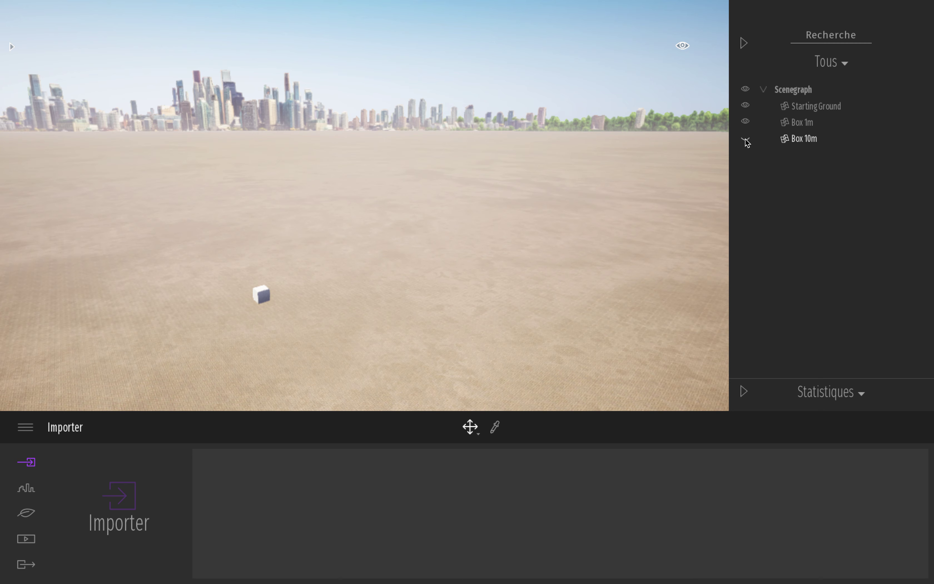
click(746, 139)
click(746, 139)
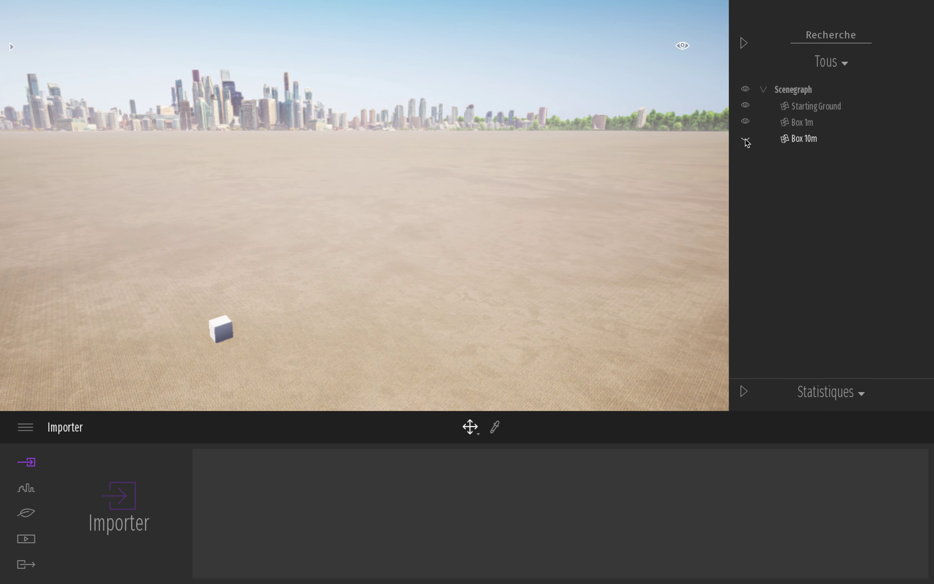
click(745, 139)
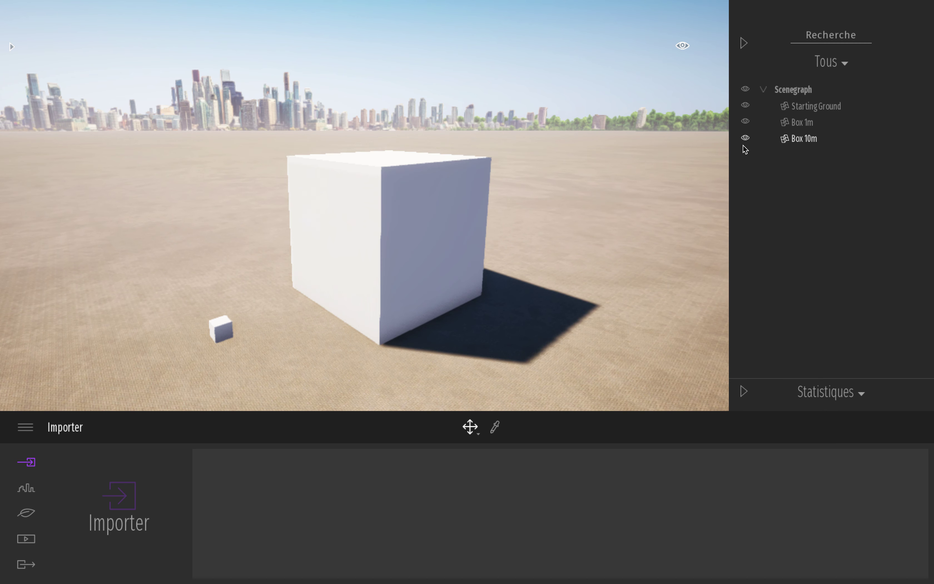
Step: Expand the scene statistics and examine the frame rate, GPU and CPU load while moving around the boxes
scroll(502, 217, up, 1)
scroll(756, 390, up, 3)
key(Down)
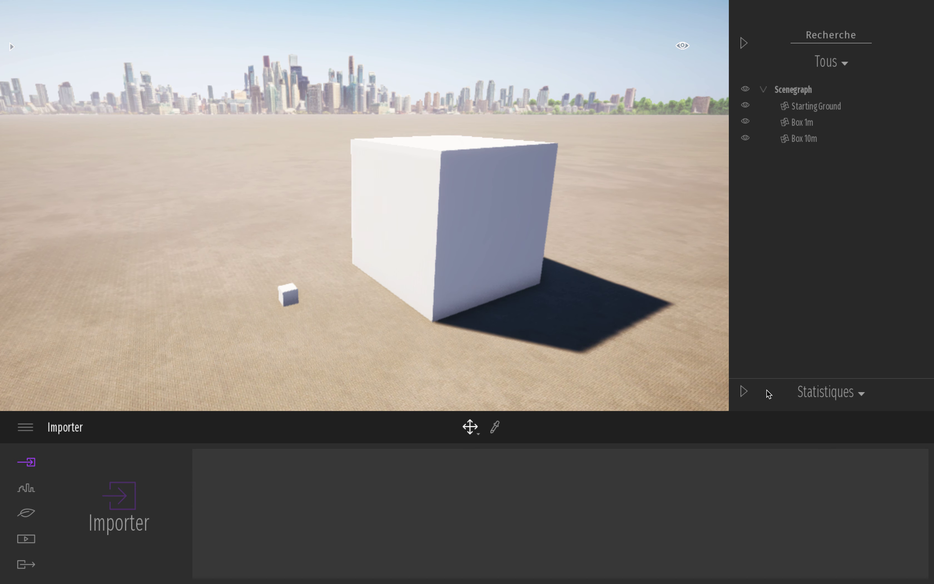
click(744, 392)
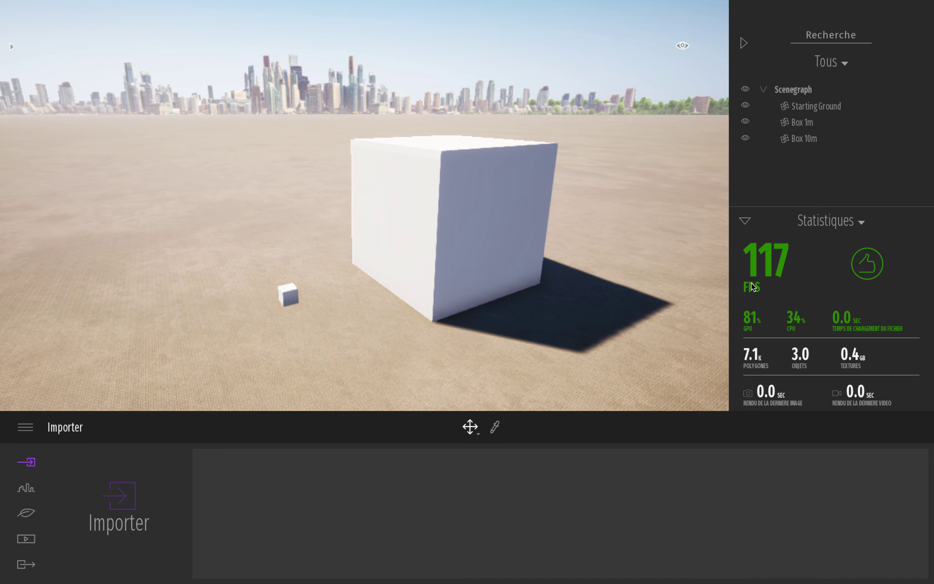
key(Down)
right_drag(524, 271, 586, 246)
key(Up)
key(Down)
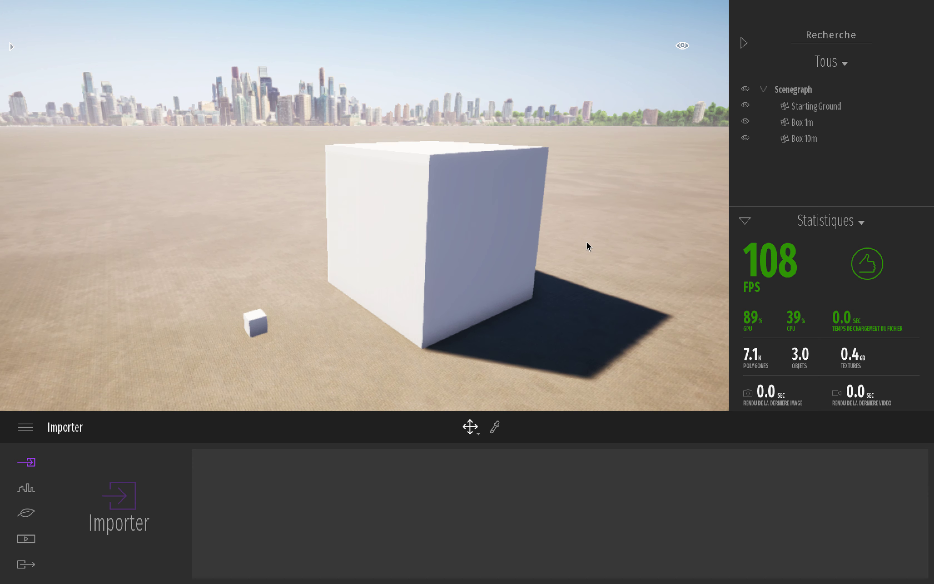
key(Down)
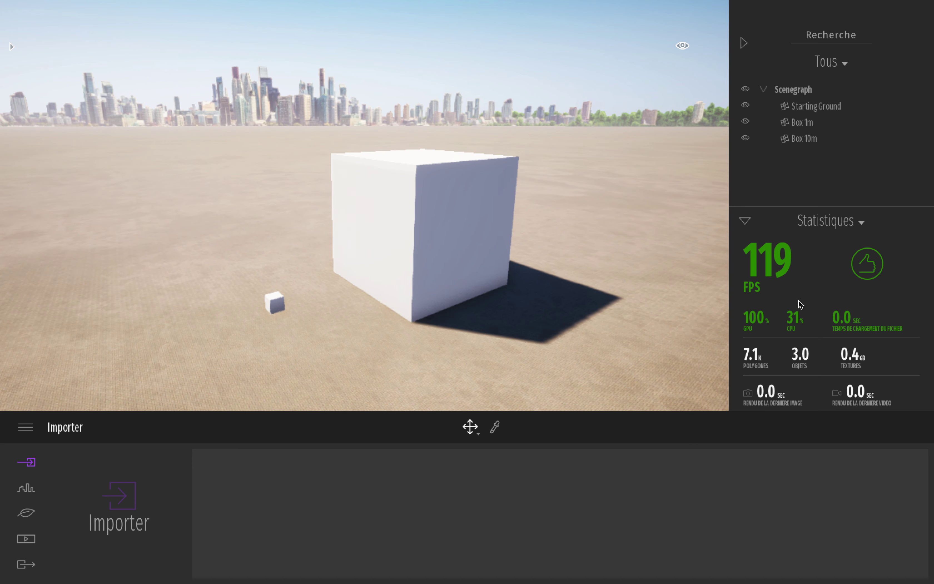
key(Down)
key(Up)
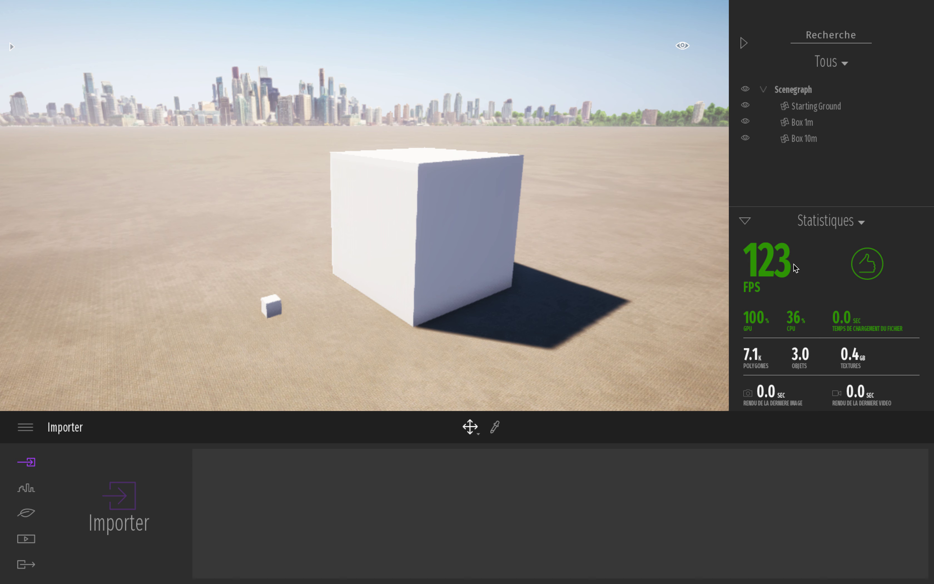
scroll(843, 279, down, 1)
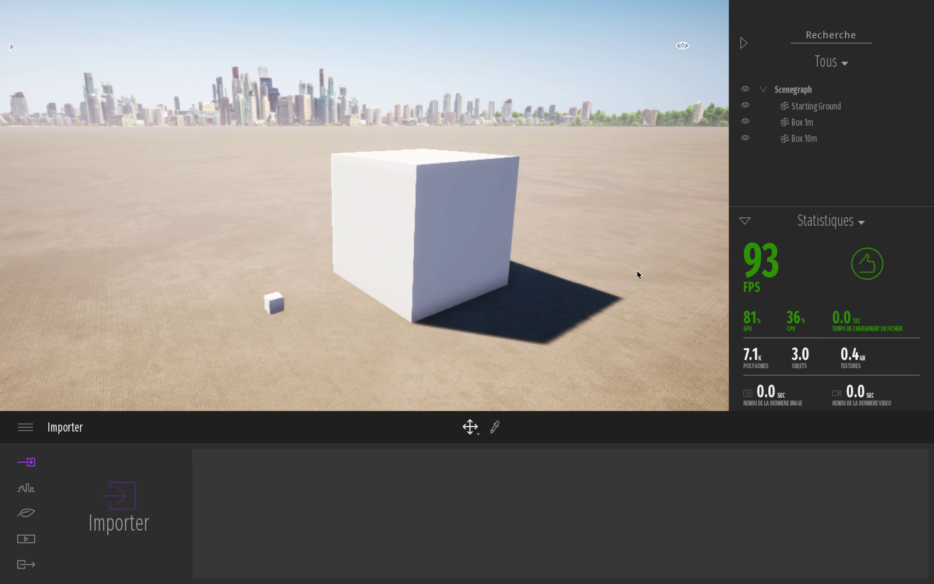
scroll(477, 258, up, 4)
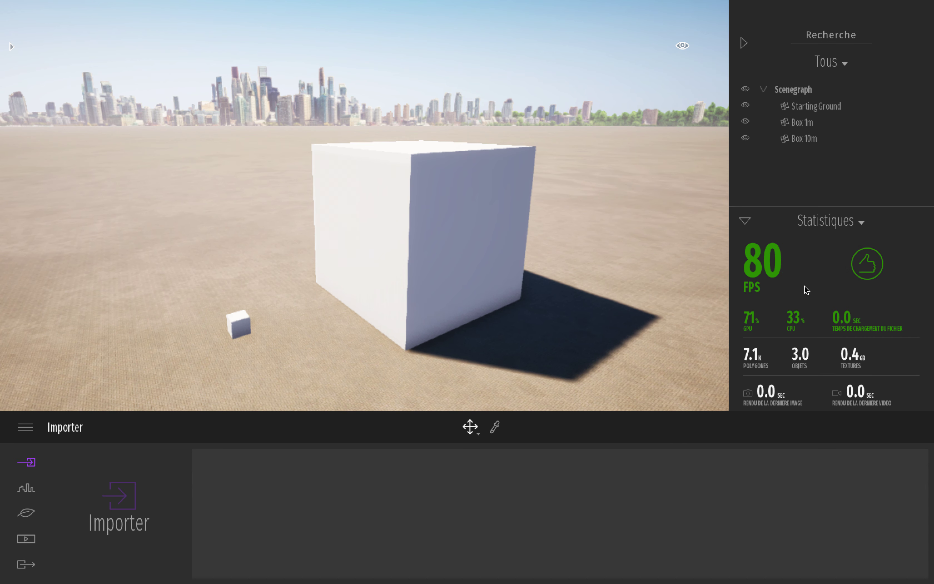
key(Down)
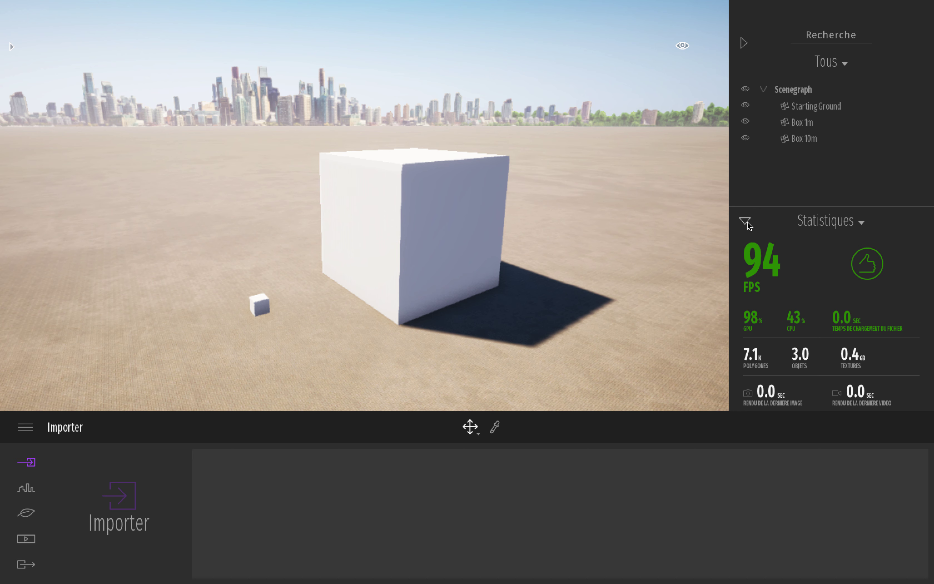
Step: Collapse the scene statistics and hide the scenegraph
click(745, 221)
key(s)
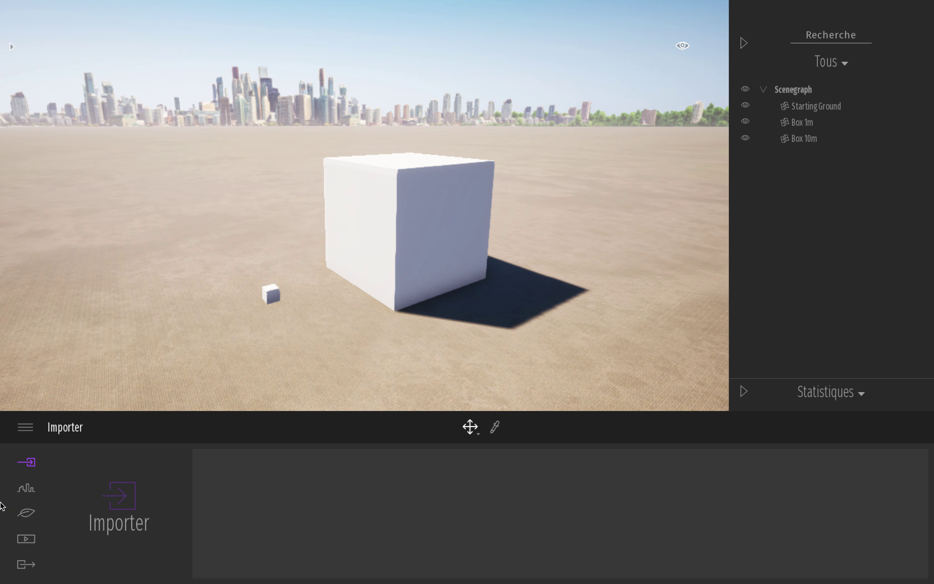
click(744, 43)
right_drag(591, 201, 604, 201)
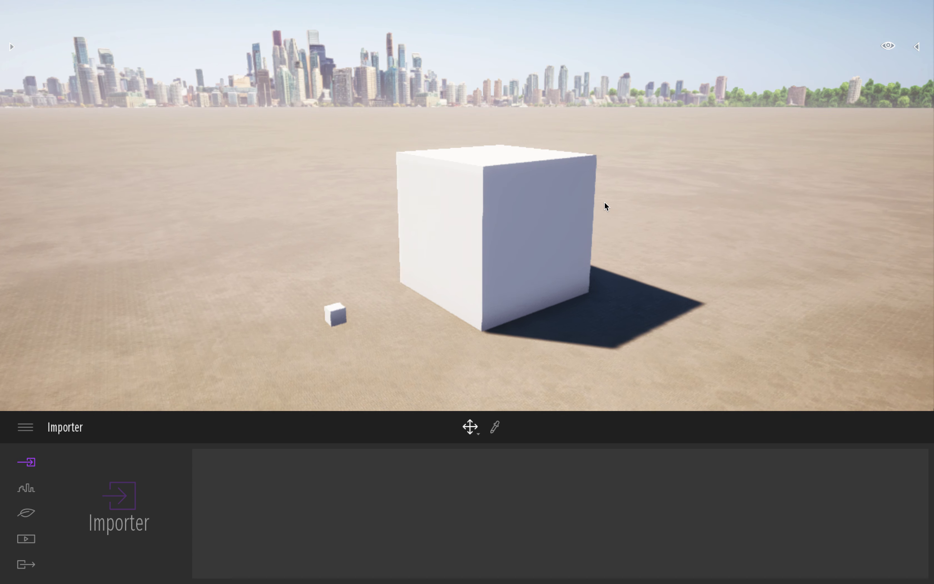
scroll(604, 202, up, 3)
scroll(604, 202, down, 3)
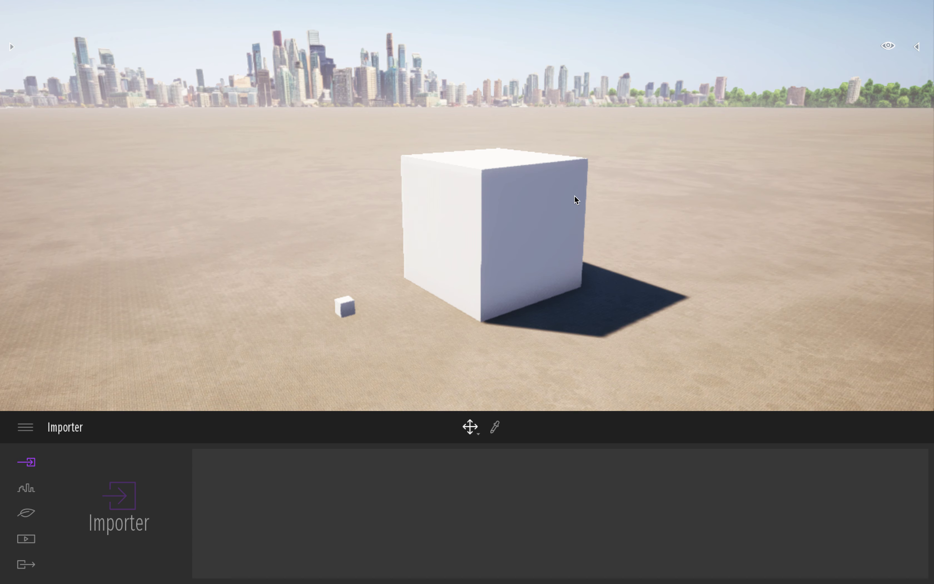
scroll(574, 195, up, 1)
scroll(574, 195, down, 3)
right_drag(574, 195, 540, 161)
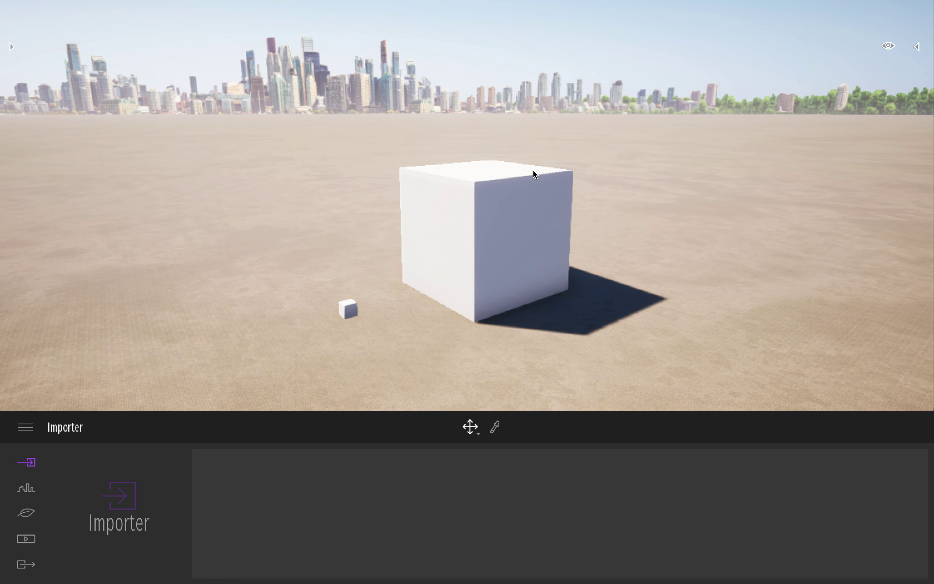
right_drag(529, 202, 508, 205)
key(s)
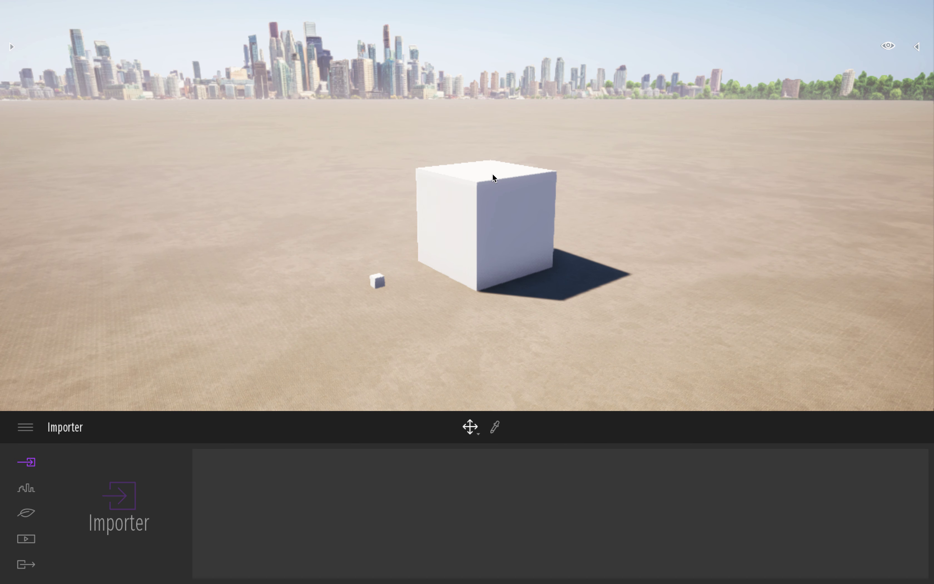